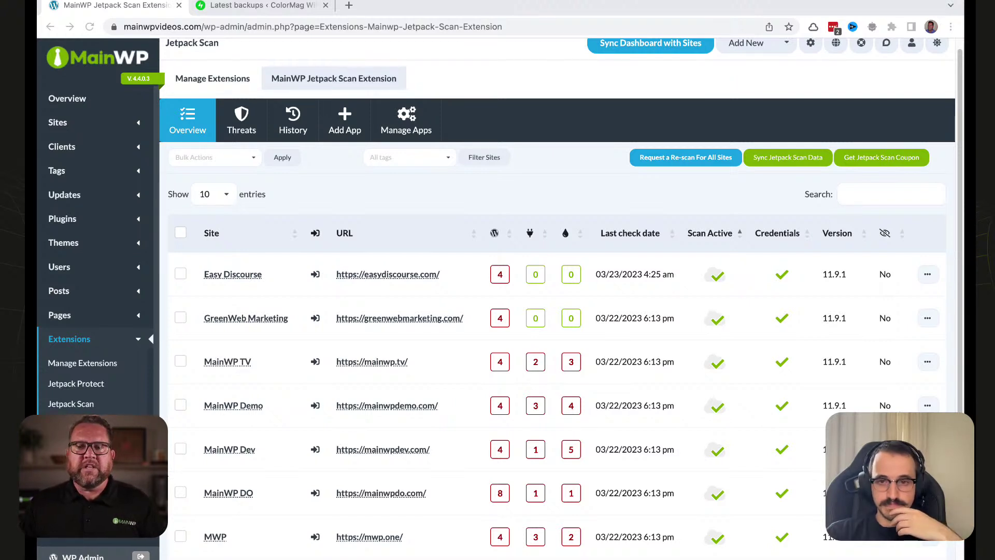
- Save the page settings with all columns shown and move the Last check date column after Scan Active
scroll(560, 296, up, 1)
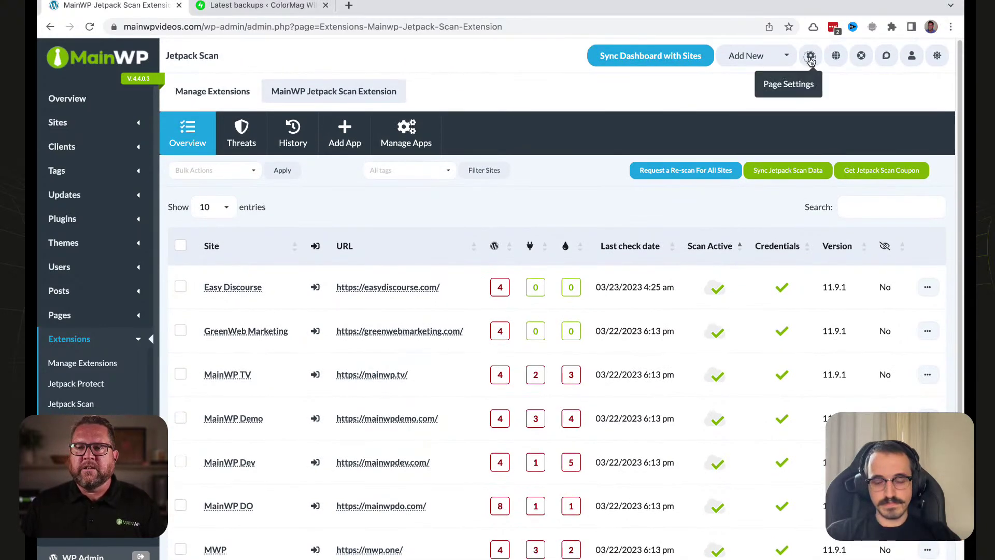
click(811, 56)
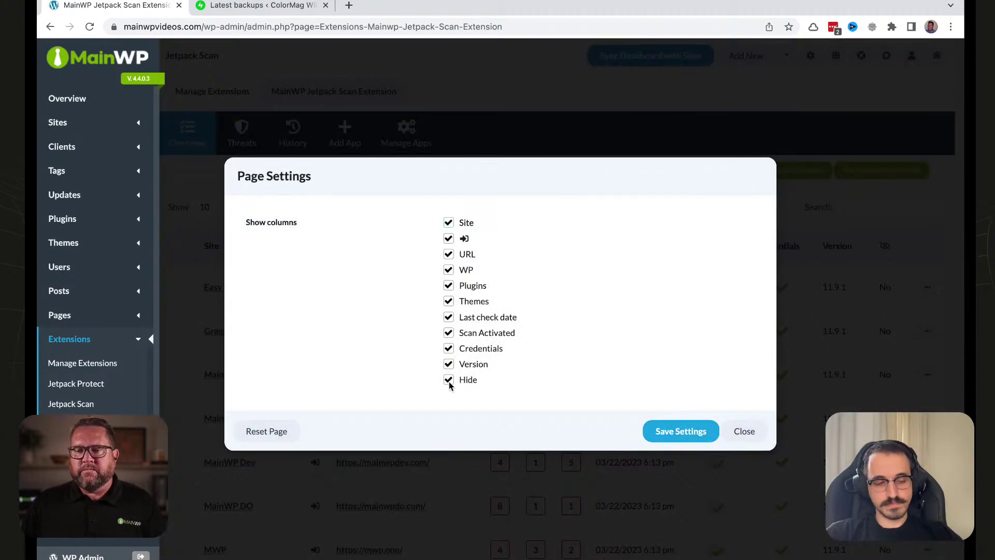
click(672, 432)
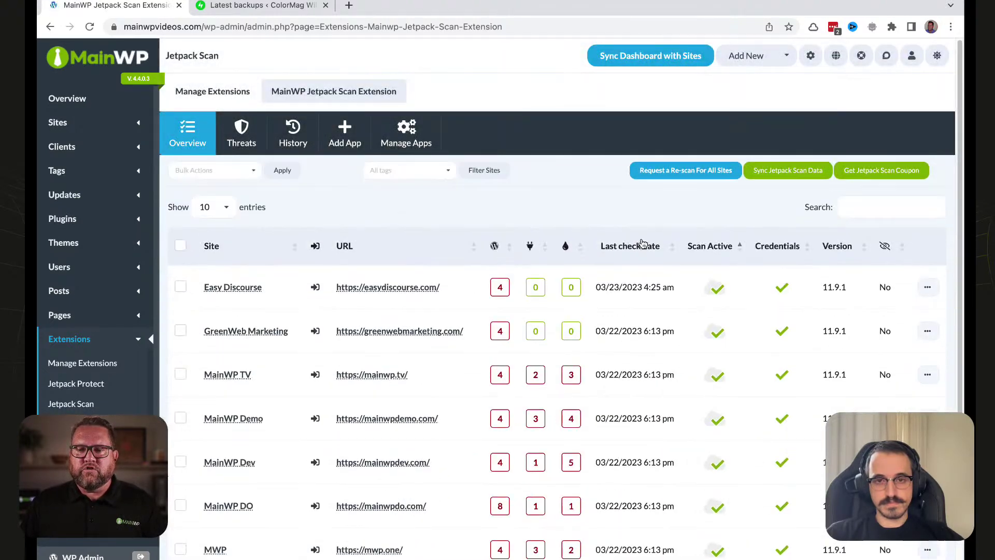
mouse_move(640, 248)
mouse_down()
mouse_move(578, 249)
mouse_move(695, 245)
mouse_move(625, 252)
mouse_up()
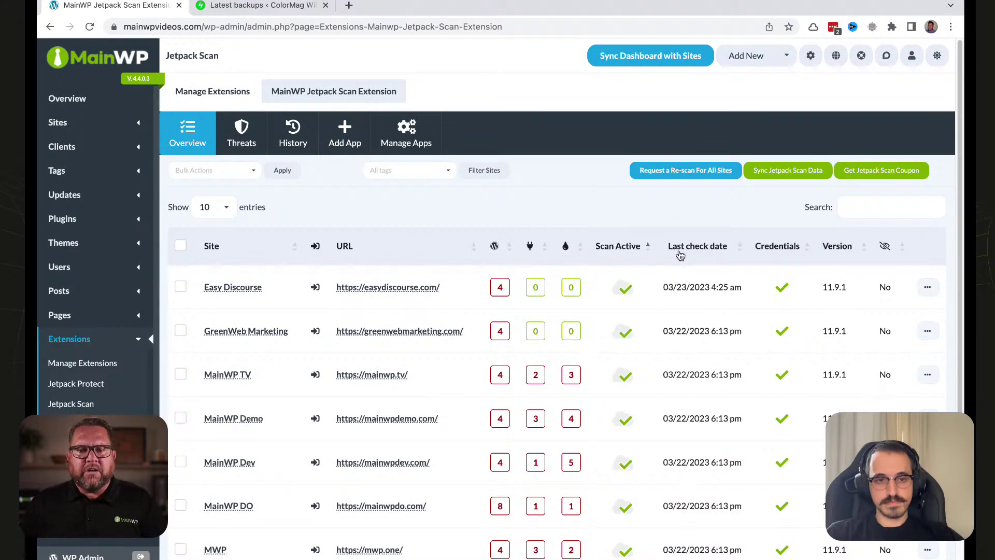
- Request a Jetpack re-scan for all sites and sync the Jetpack Scan data
click(671, 175)
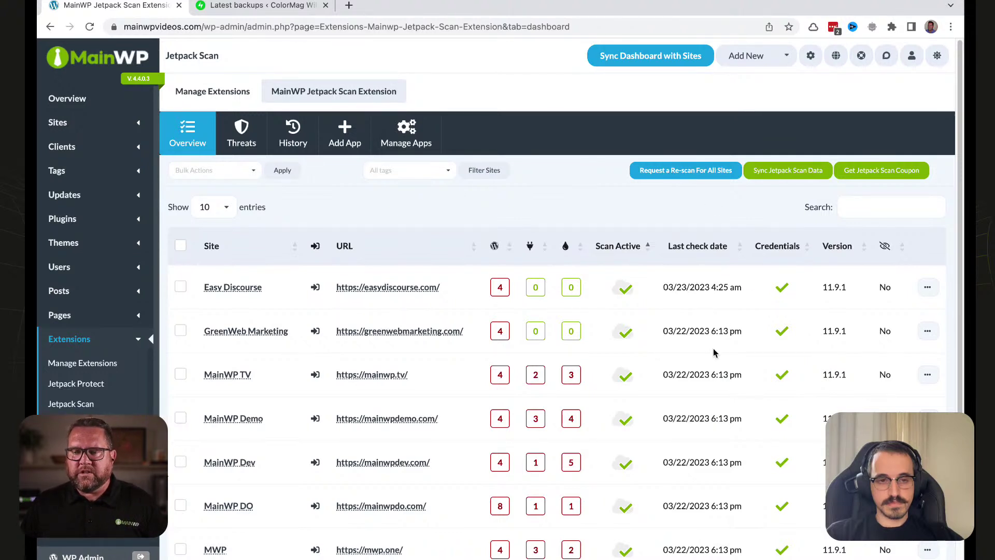
click(785, 175)
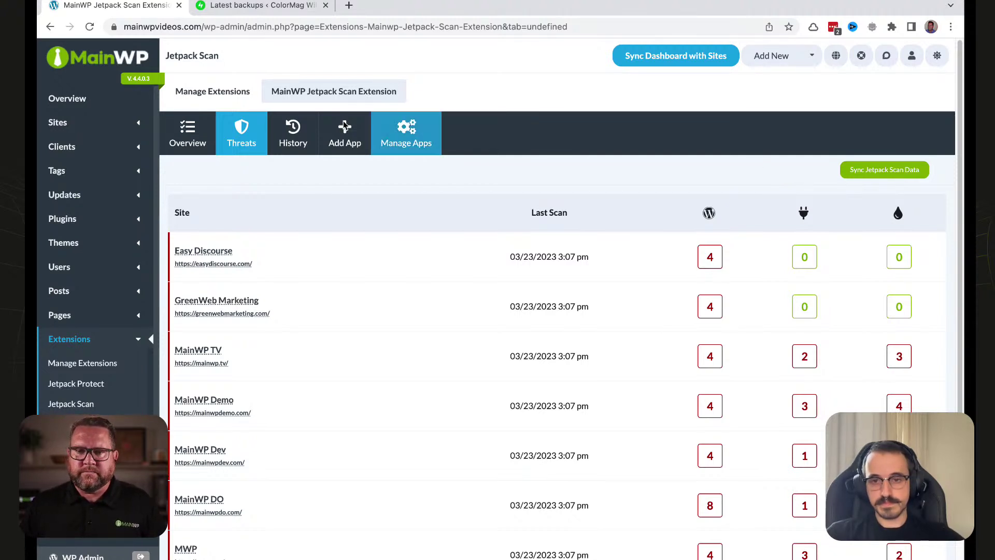
- Return to the Jetpack Scan overview and check the last check dates of the sites
click(188, 133)
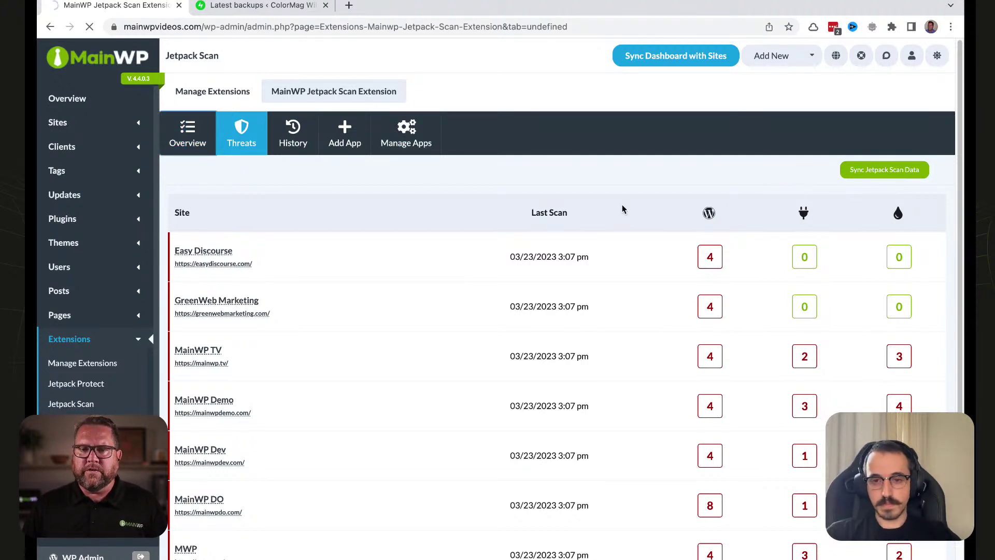
scroll(691, 295, down, 2)
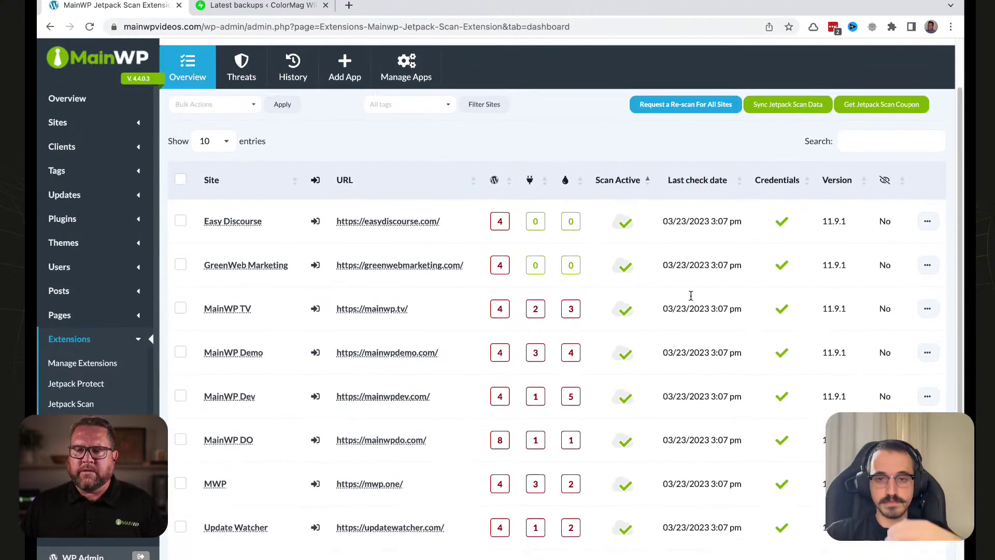
scroll(720, 336, up, 2)
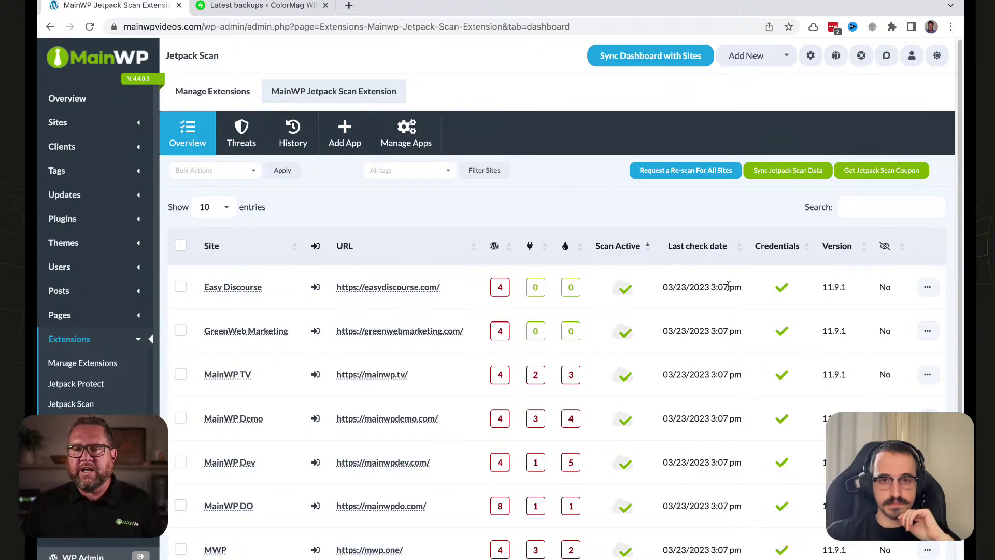
scroll(729, 319, down, 3)
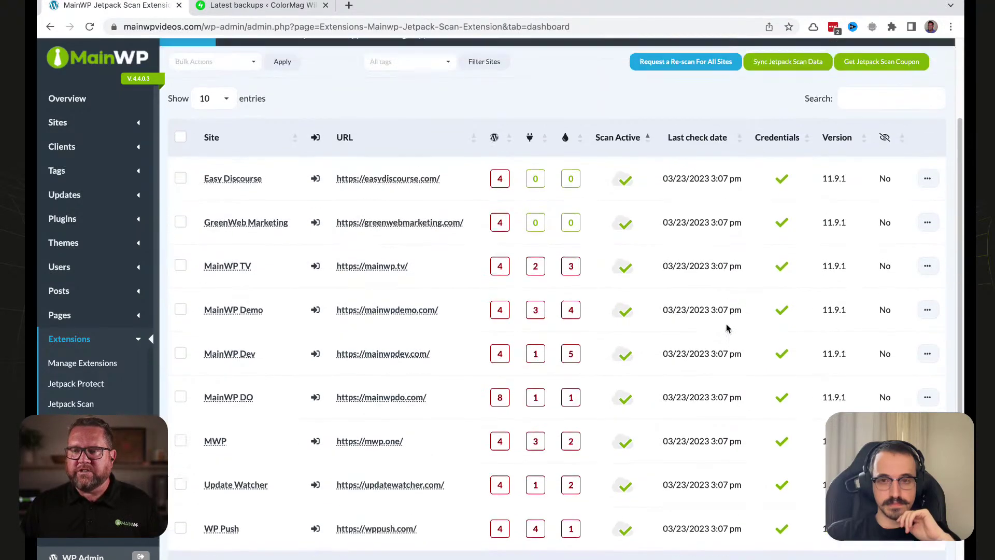
scroll(728, 327, up, 3)
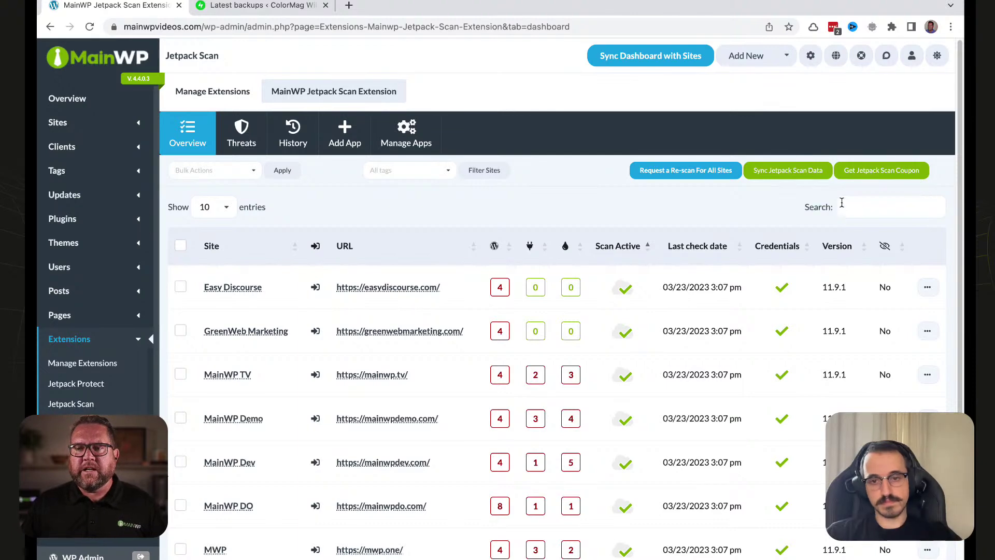
- View the Jetpack Scan coupon offer and close it
click(858, 174)
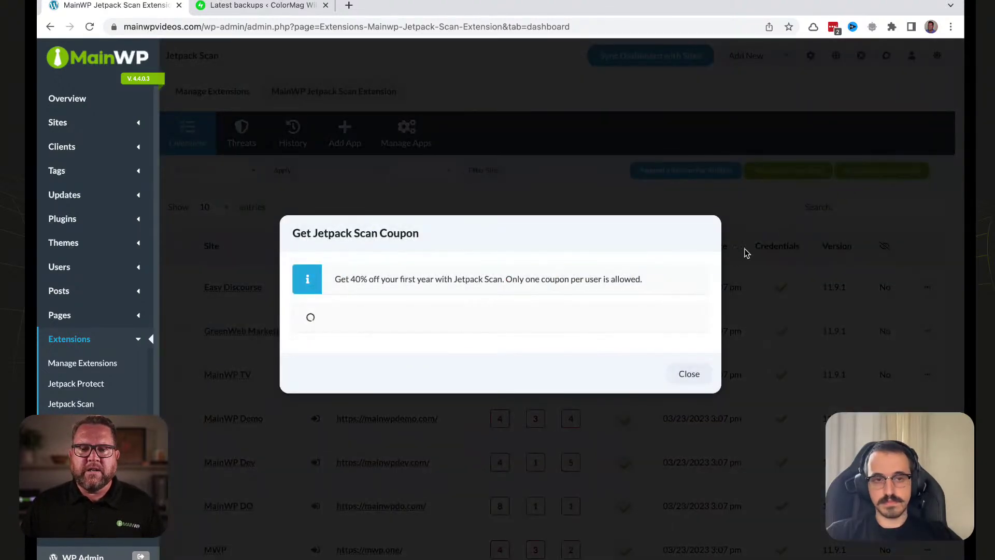
click(675, 374)
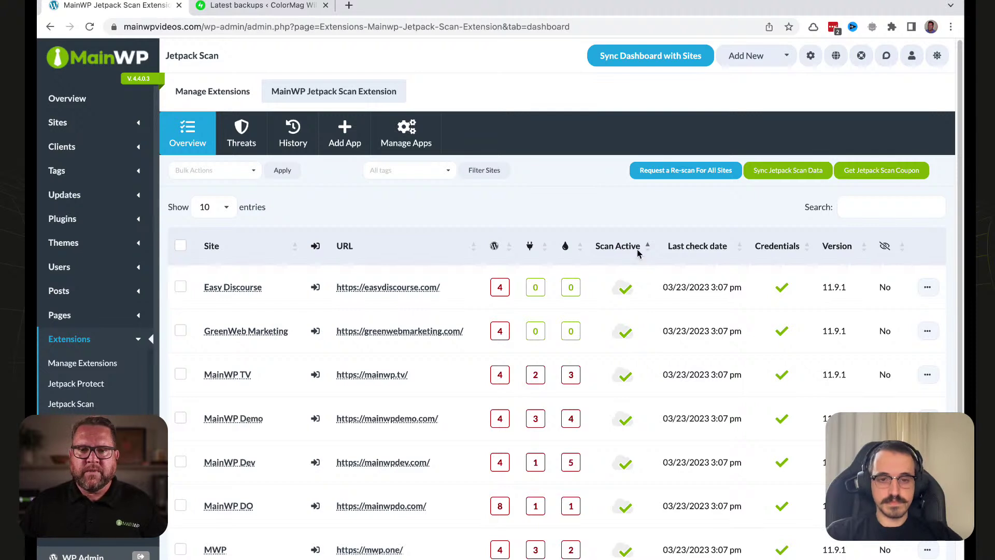
- In the threats list, expand MainWP TV's vulnerabilities and show the details of the WP Page Templates 1.1.12 threat
click(249, 146)
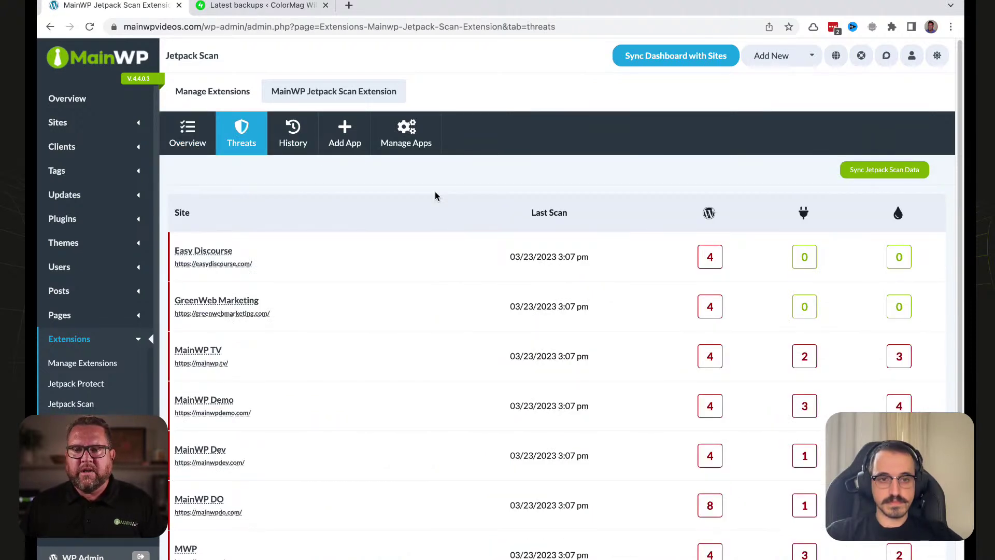
scroll(677, 259, down, 1)
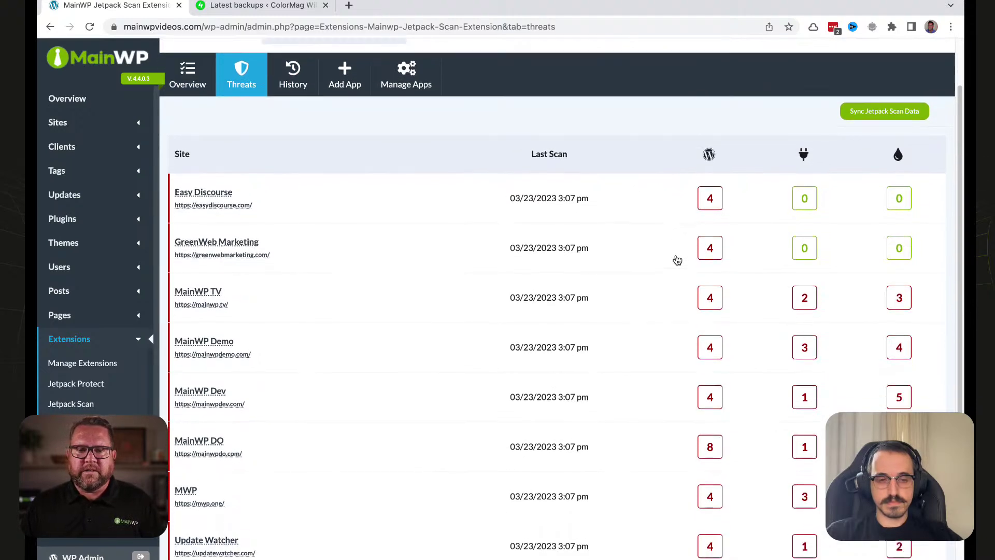
scroll(784, 289, down, 1)
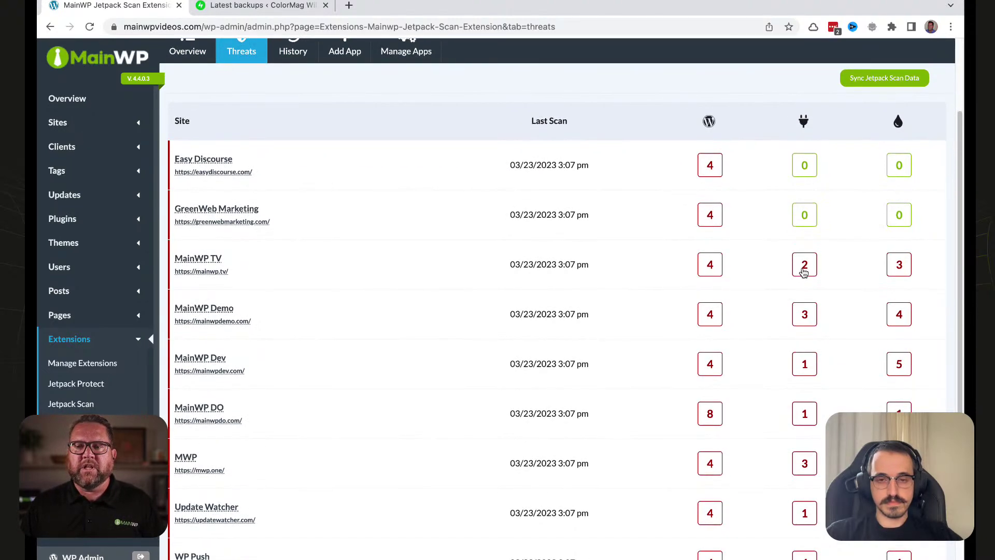
click(804, 274)
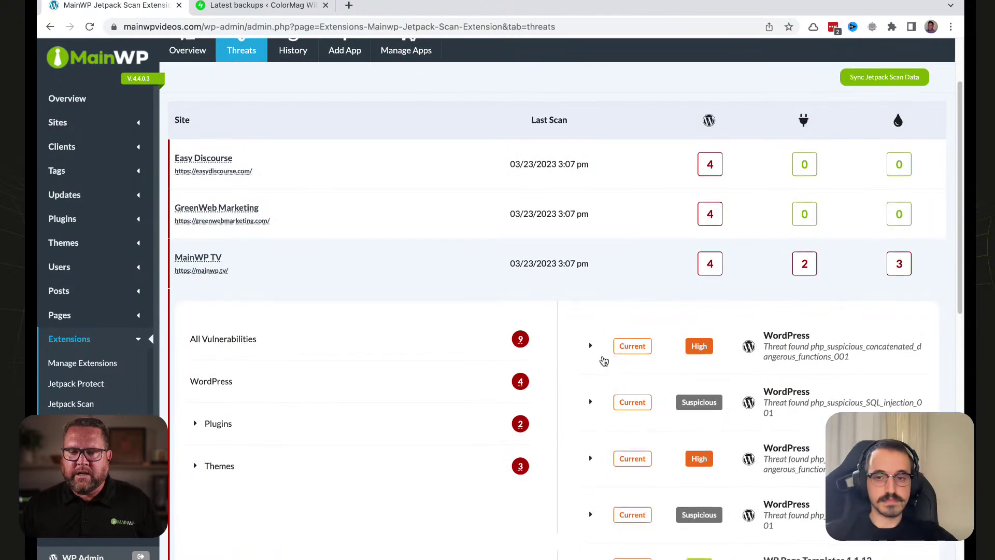
scroll(580, 402, down, 3)
scroll(610, 442, down, 2)
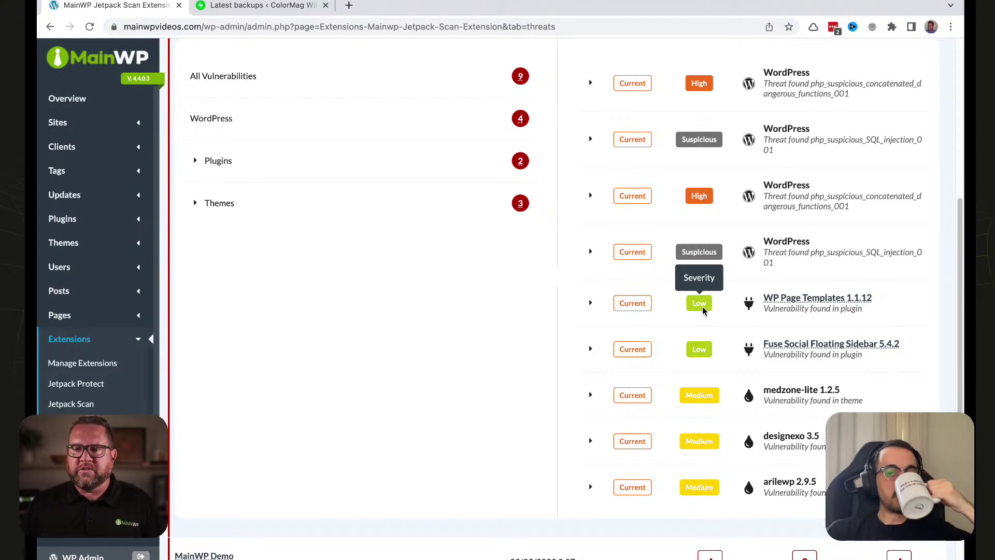
click(591, 304)
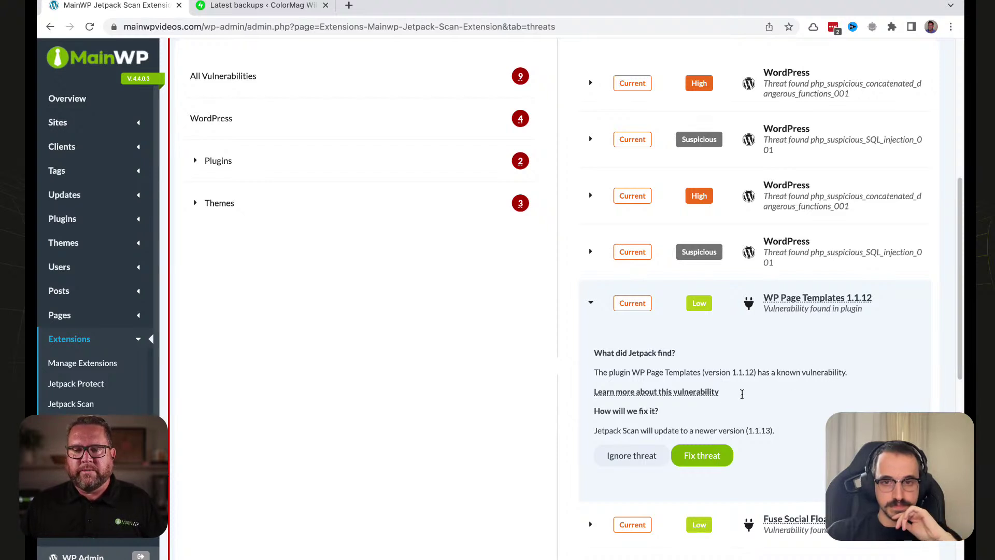
- Read the WPScan page about the WP Page Templates vulnerability, including its description and affected plugins, and close it
click(708, 393)
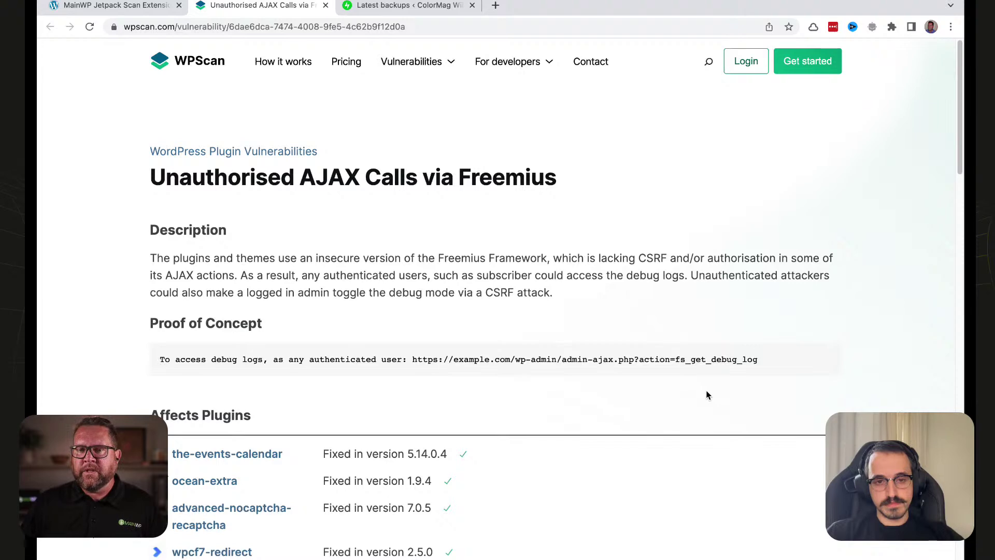
scroll(621, 325, down, 3)
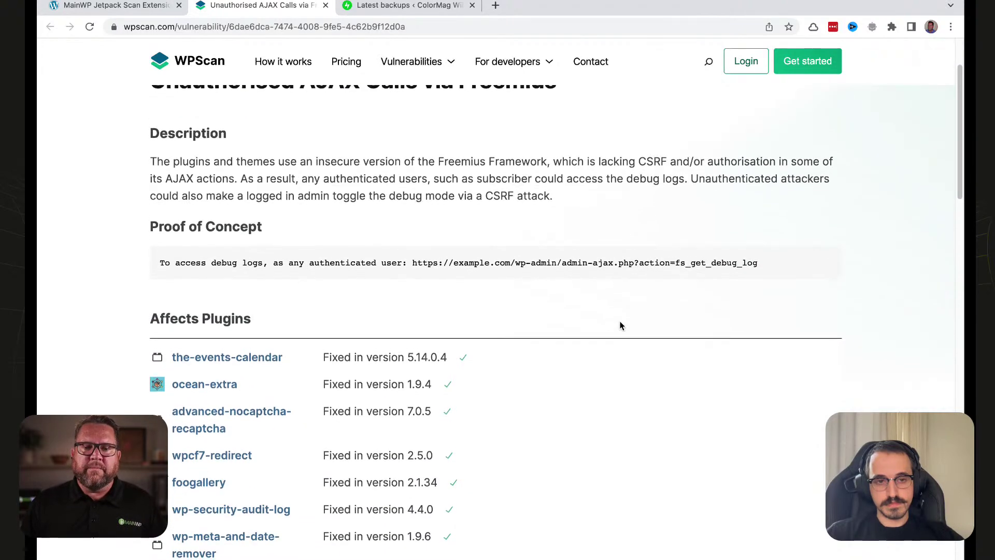
scroll(620, 325, up, 3)
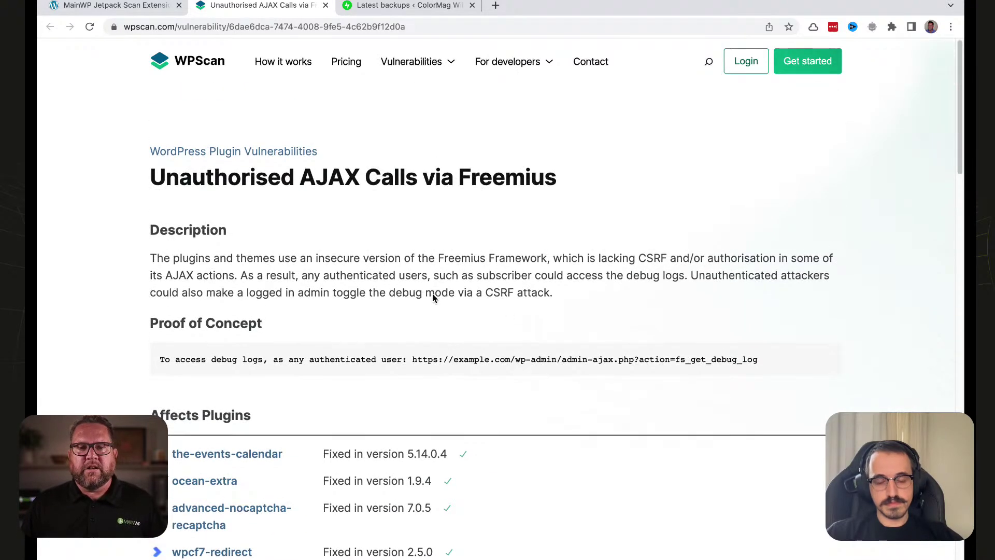
scroll(428, 290, down, 3)
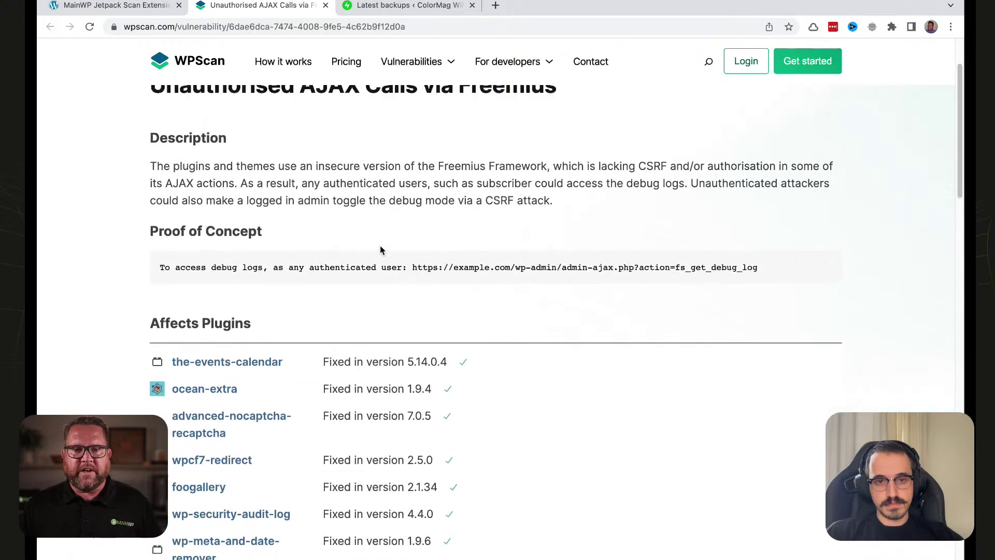
scroll(381, 250, up, 3)
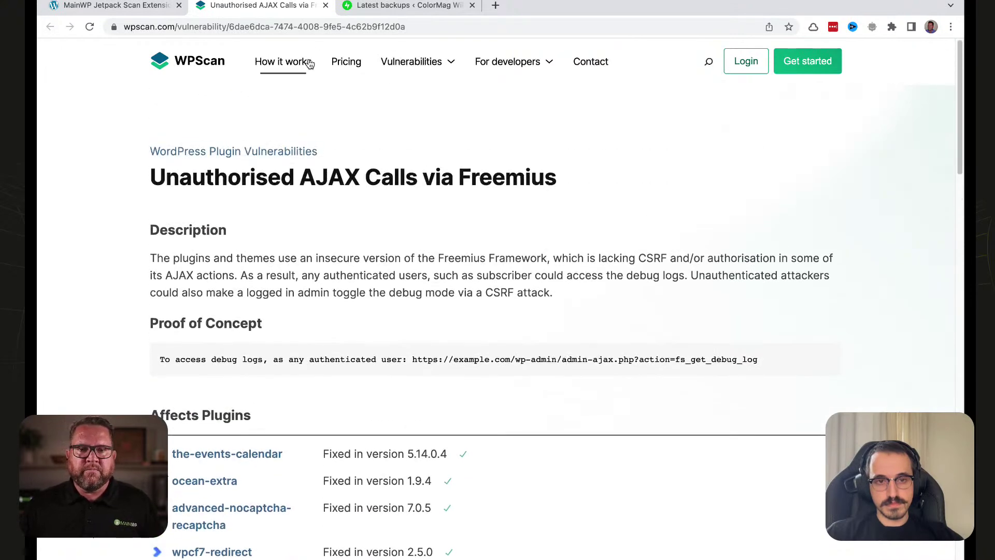
click(326, 6)
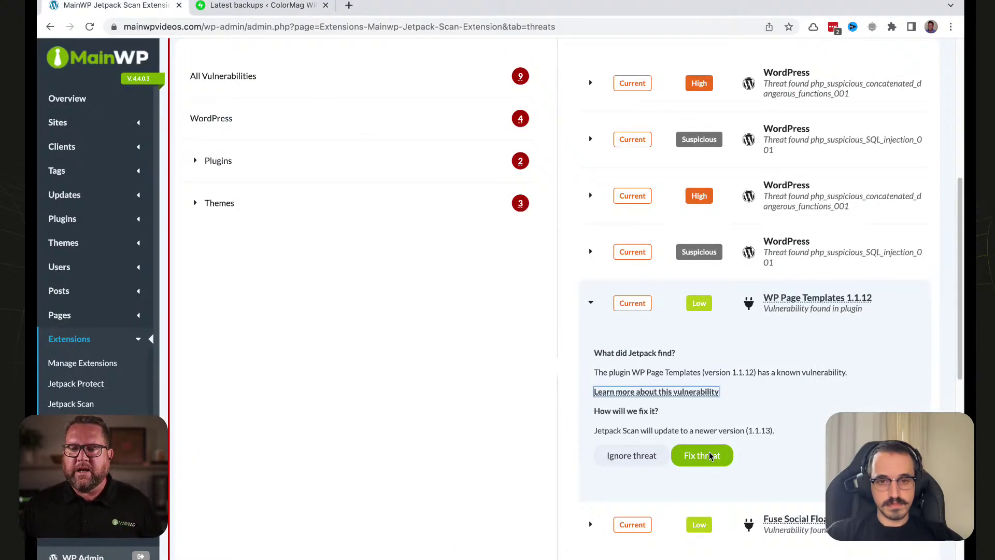
scroll(752, 421, down, 1)
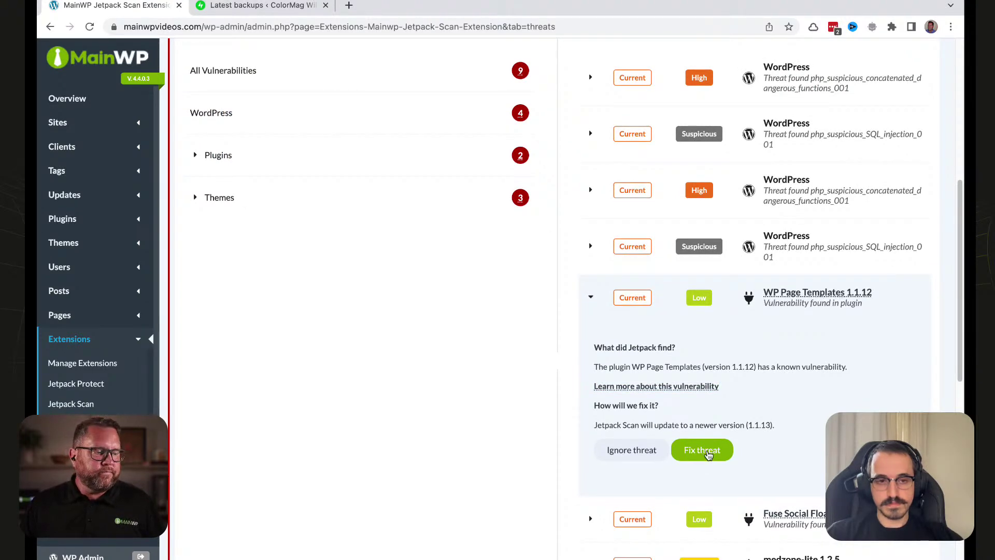
click(632, 450)
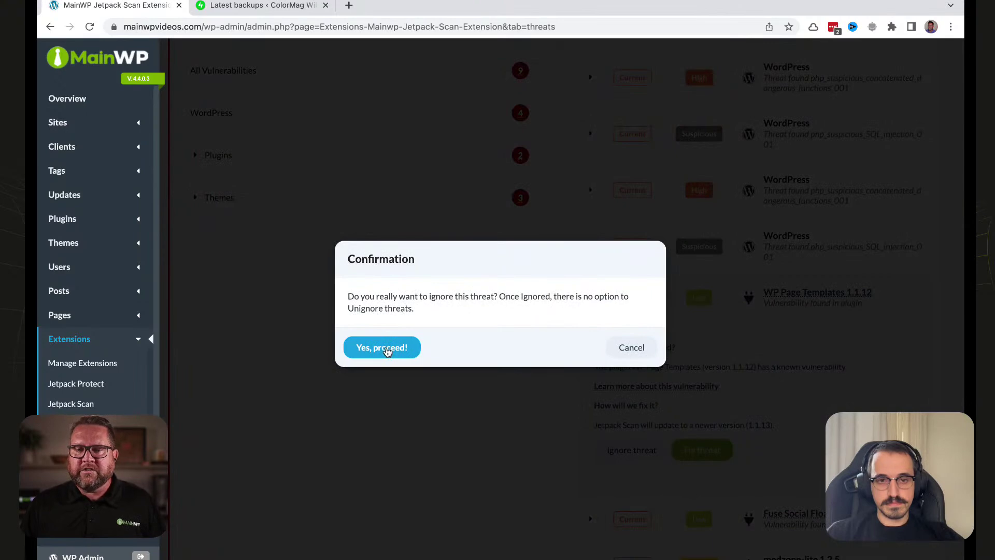
click(633, 349)
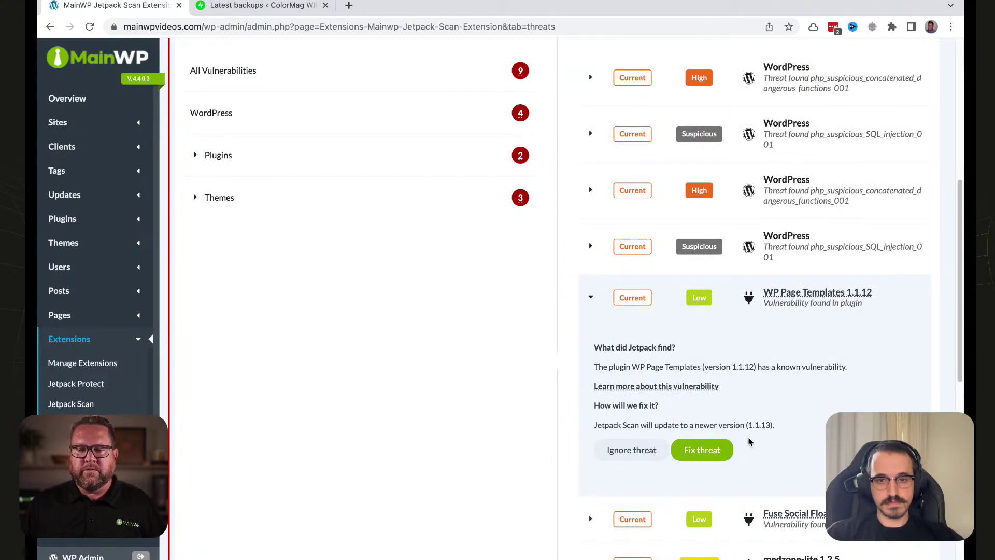
- Fix the WP Page Templates 1.1.12 threat on MainWP TV and check the reloaded threats list
click(703, 454)
click(403, 356)
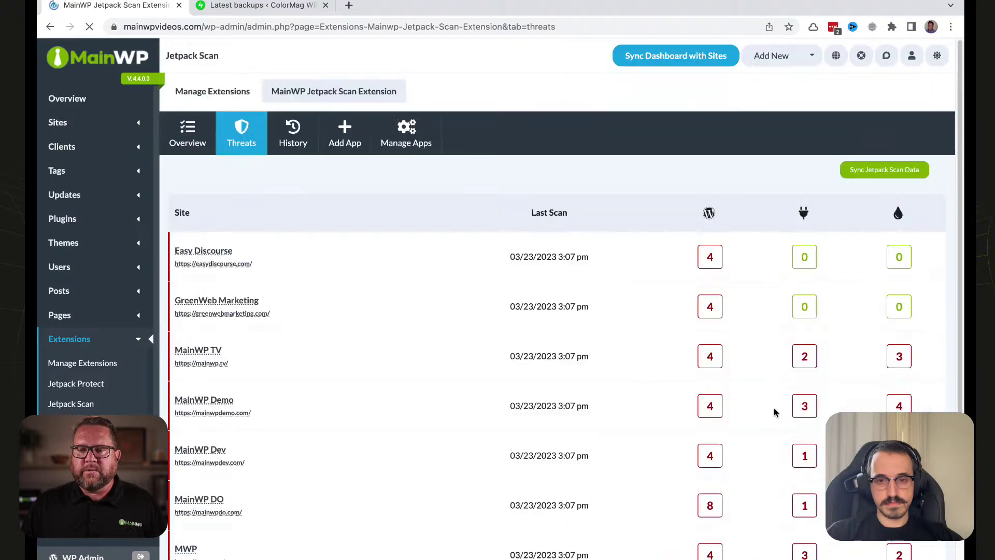
scroll(648, 317, down, 1)
scroll(648, 317, down, 3)
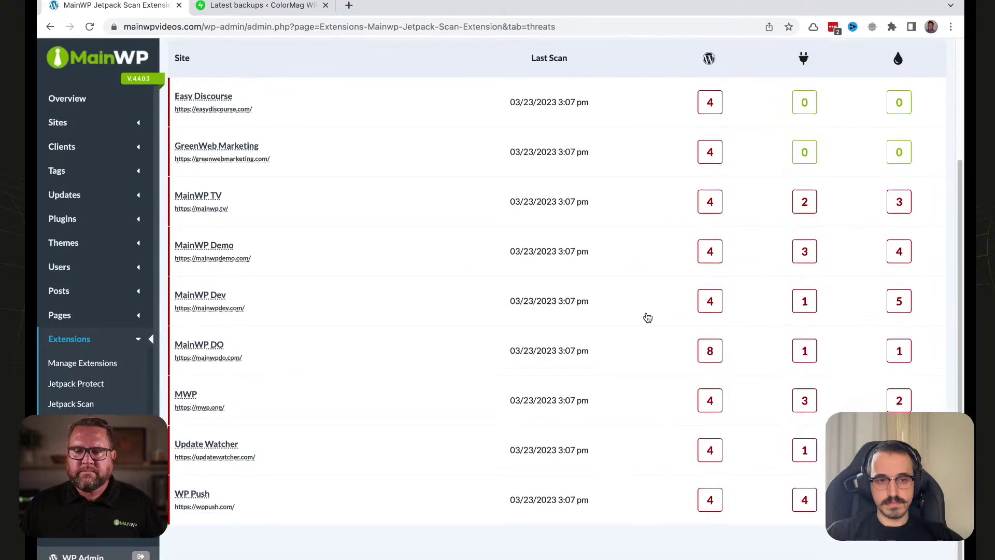
scroll(648, 317, up, 4)
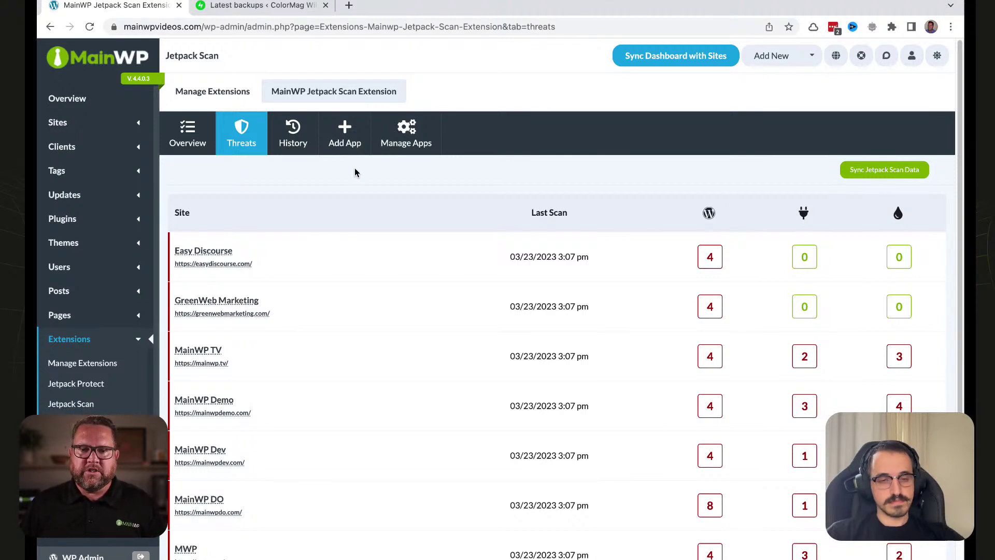
- Open the threat history and review Easy Discourse's past threats with their severities and fix dates
click(297, 134)
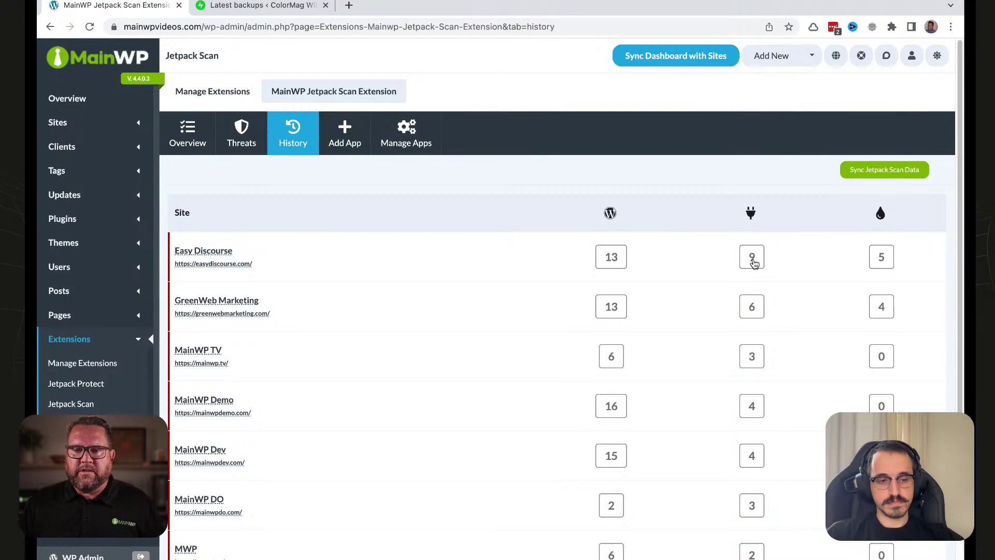
click(753, 263)
scroll(643, 327, down, 2)
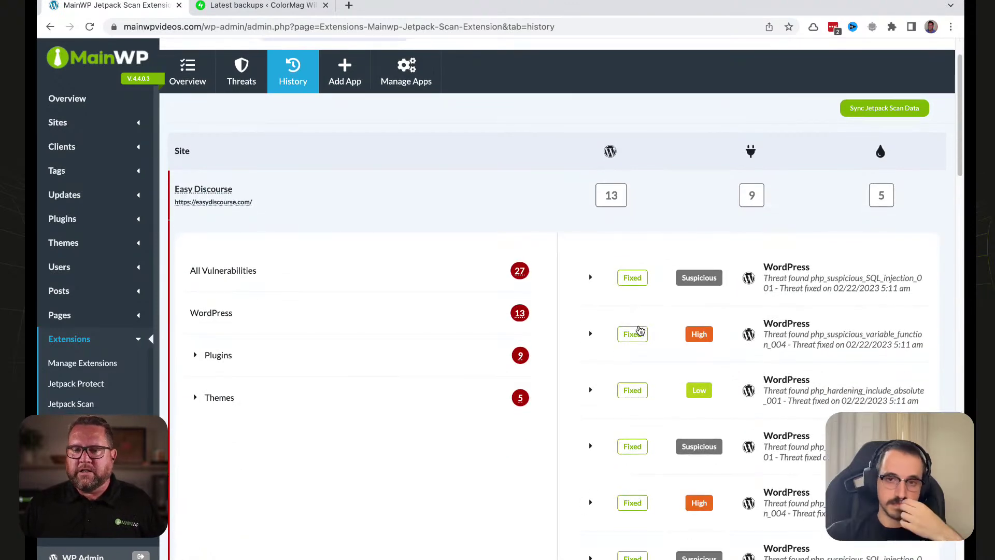
scroll(640, 330, down, 2)
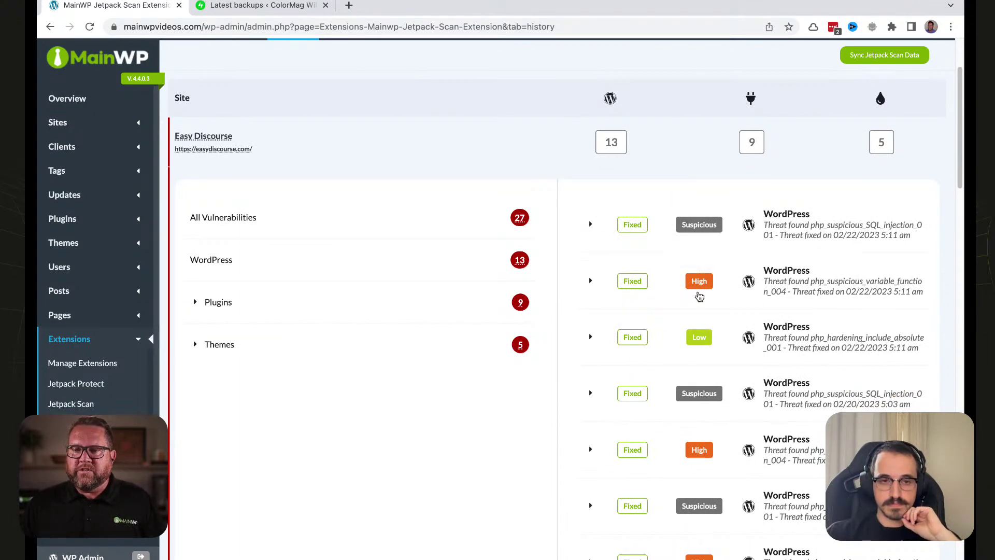
scroll(699, 332, down, 7)
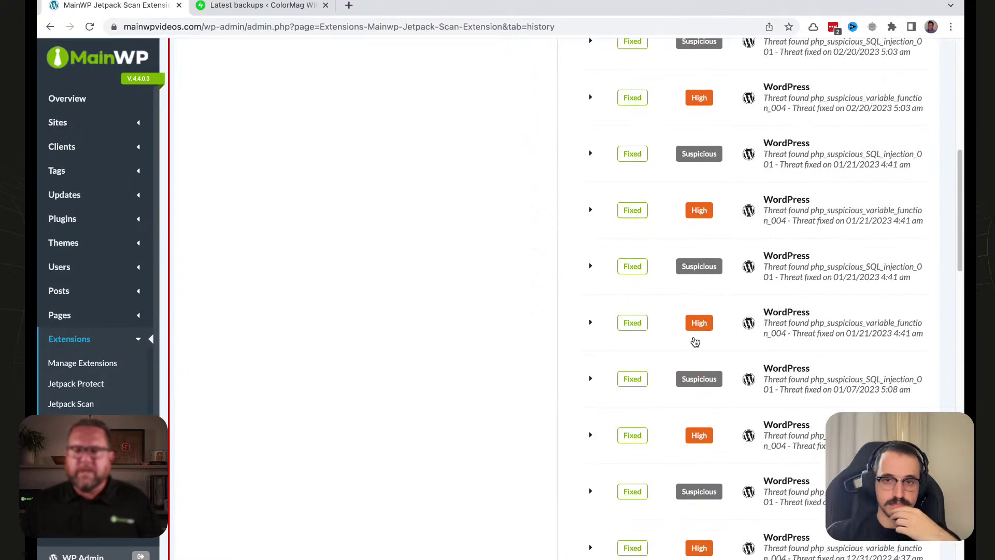
- Review Easy Discourse's older history entries, including the fixed and ignored WordPress and plugin threats
scroll(695, 342, down, 5)
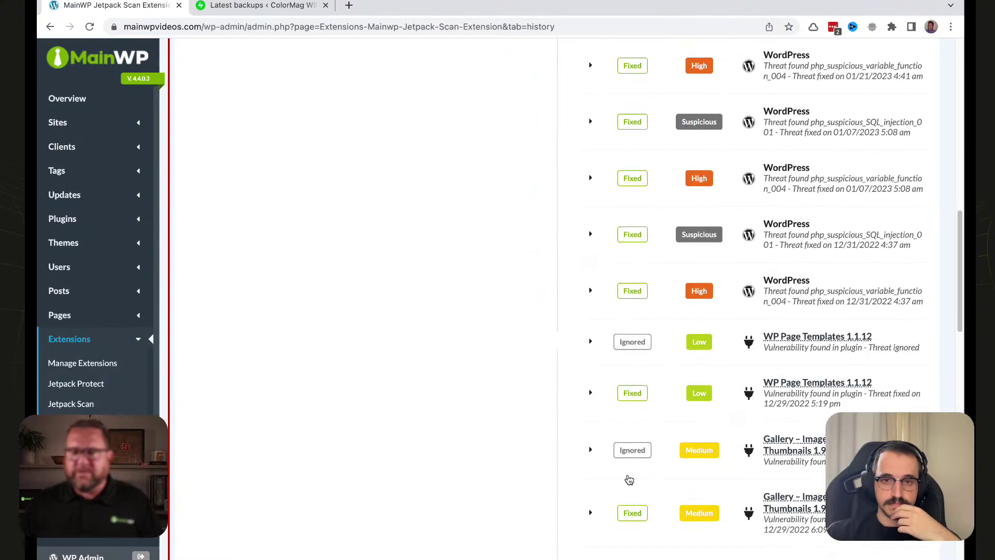
scroll(631, 478, up, 2)
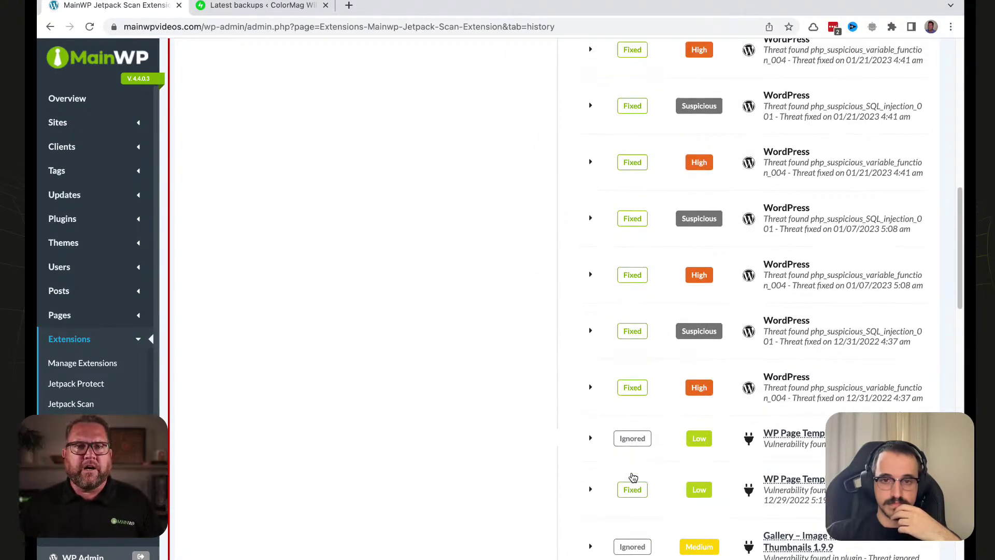
scroll(633, 477, up, 10)
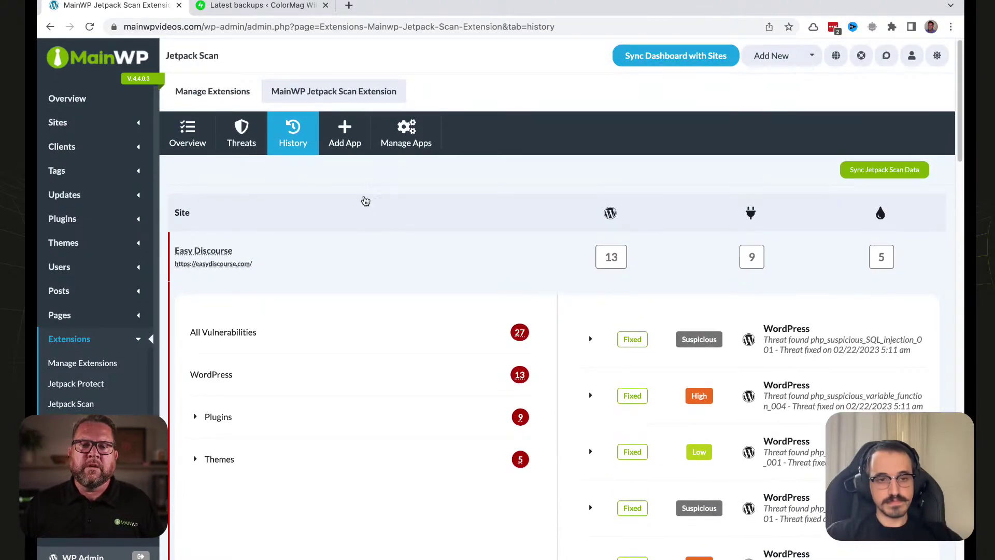
- View the form for connecting a WPCOM app and the list of connected apps, and return to the threats list
click(346, 148)
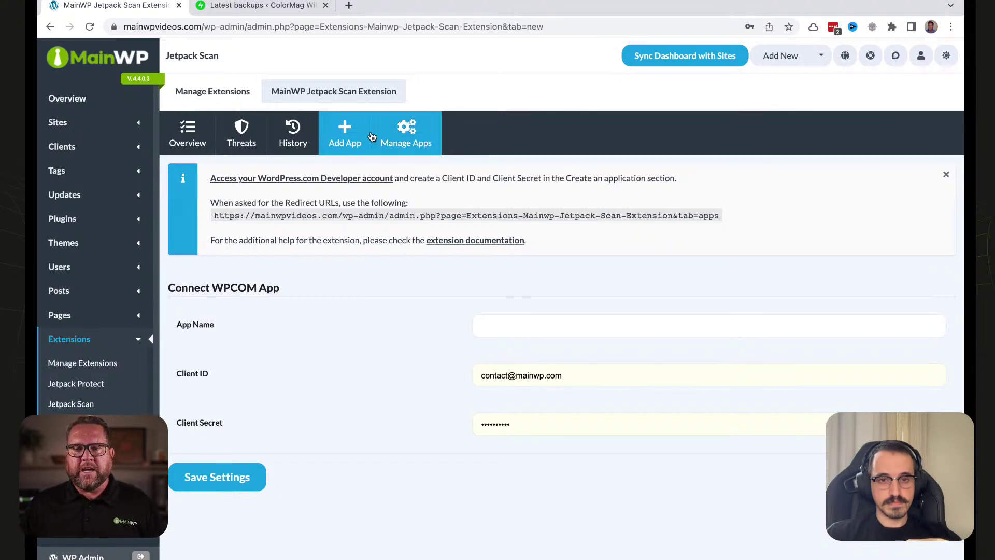
click(399, 136)
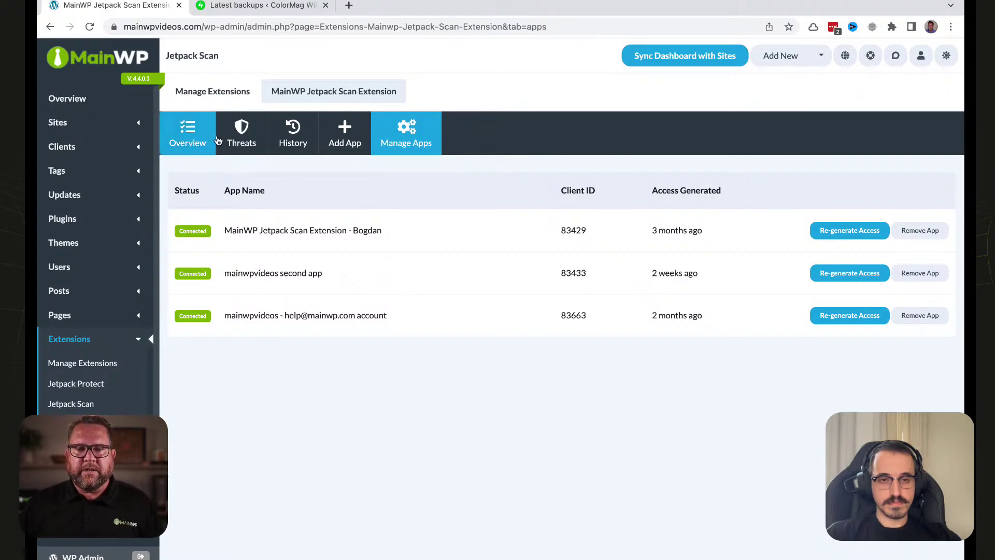
click(234, 135)
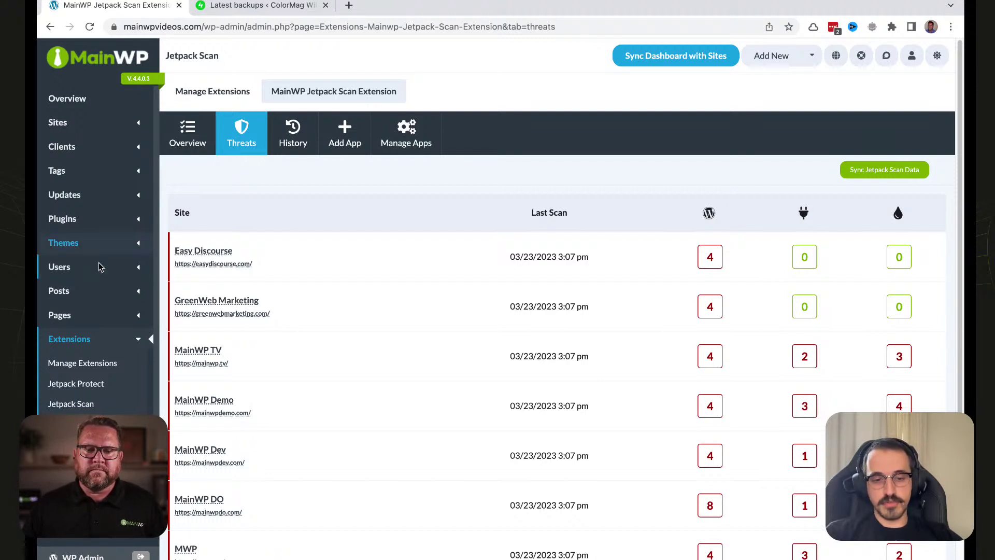
- Open the Jetpack Protect extension and review its overview table of sites with vulnerabilities, last check dates and Jetpack connection
click(87, 384)
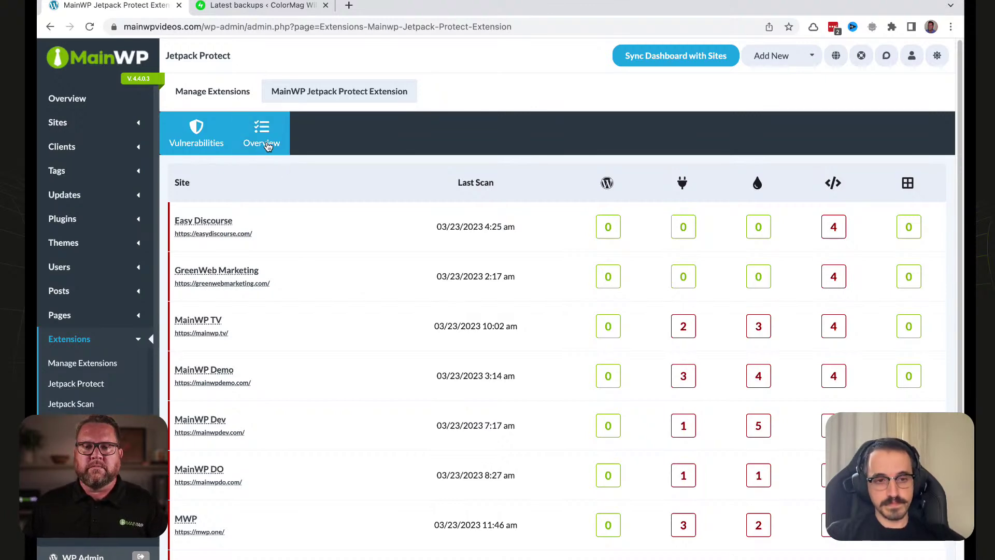
click(268, 147)
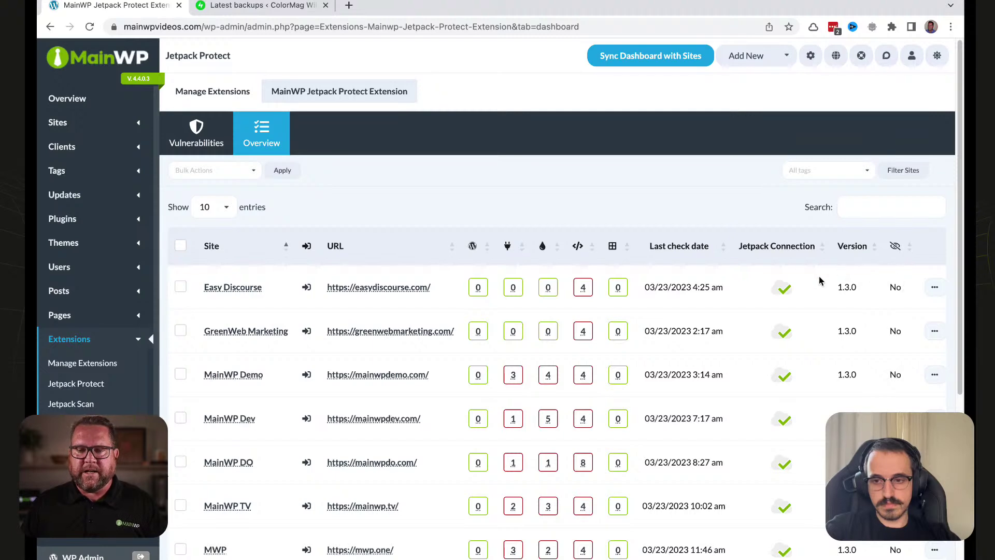
scroll(583, 334, down, 2)
scroll(582, 339, down, 3)
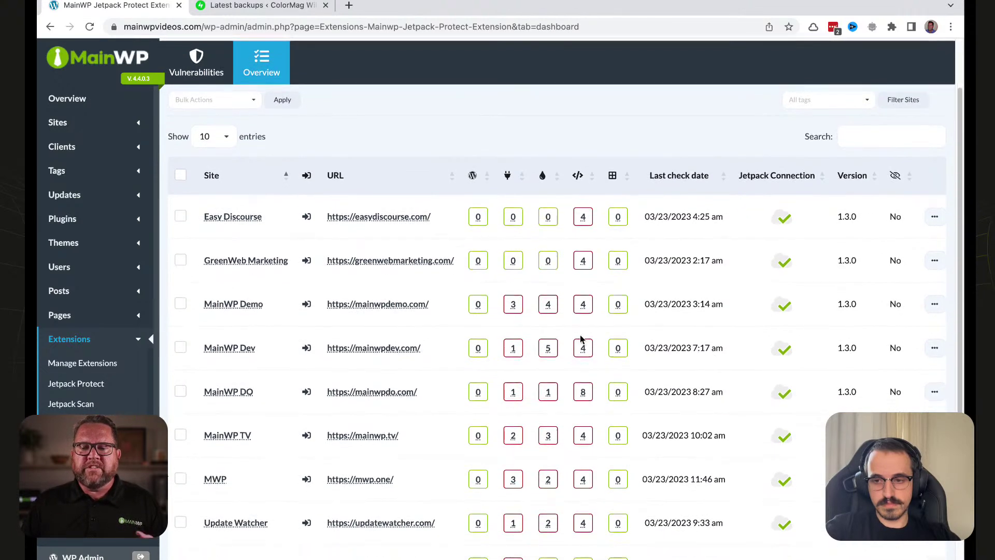
scroll(581, 338, down, 2)
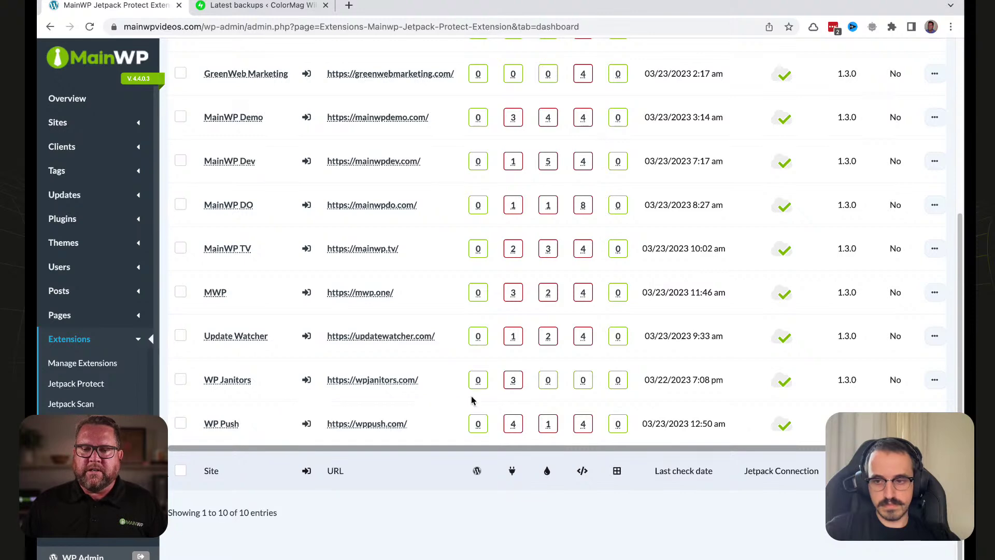
scroll(471, 403, up, 5)
- From the Jetpack Protect vulnerabilities list, open the WP Push site and expand its plugin vulnerabilities
click(205, 149)
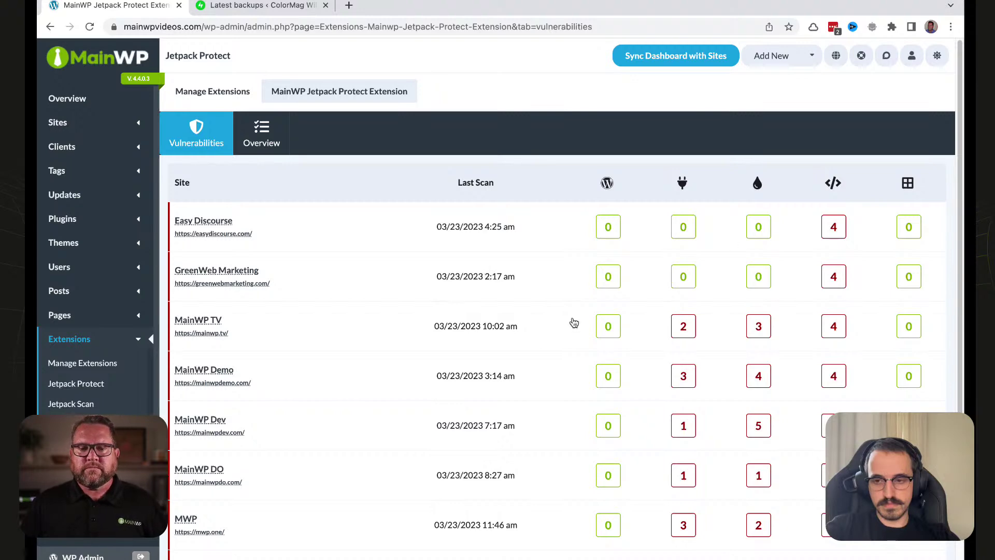
scroll(570, 322, down, 3)
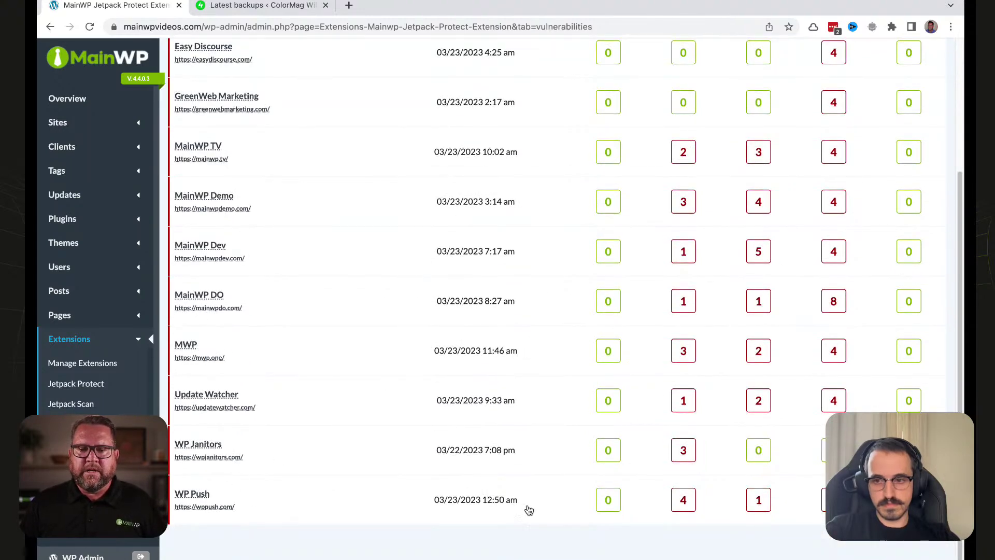
click(210, 494)
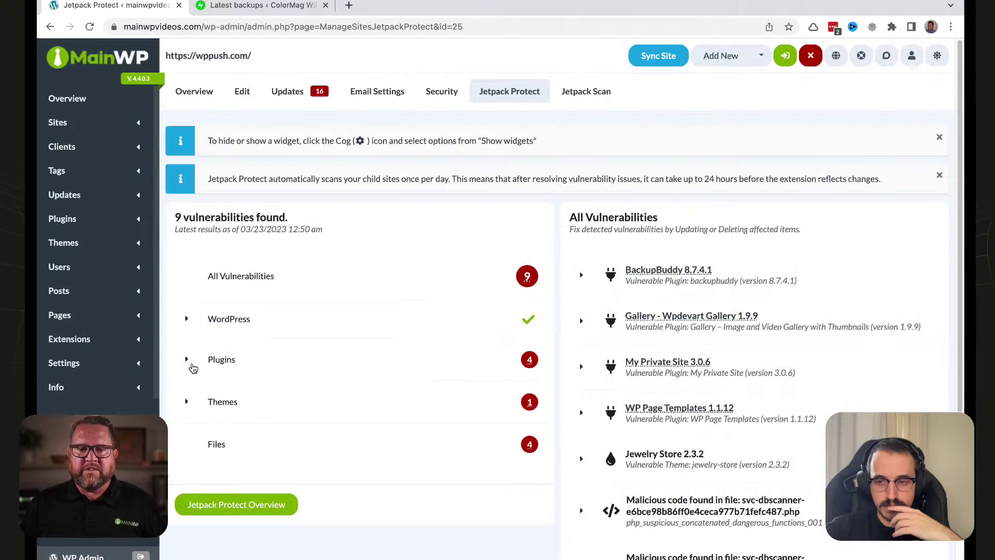
click(187, 360)
scroll(357, 450, down, 5)
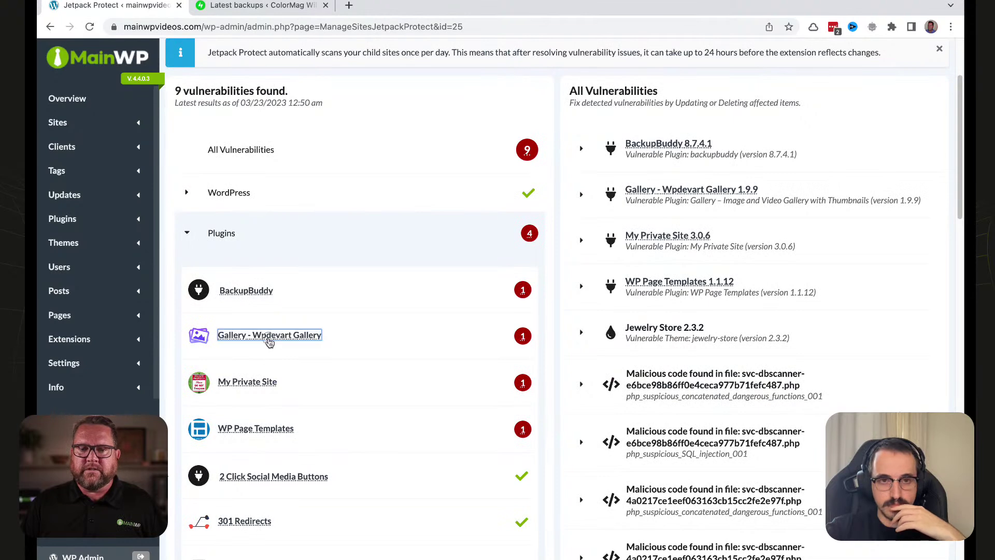
- View the plugin details of Gallery - Wpdevart Gallery and close them
click(269, 337)
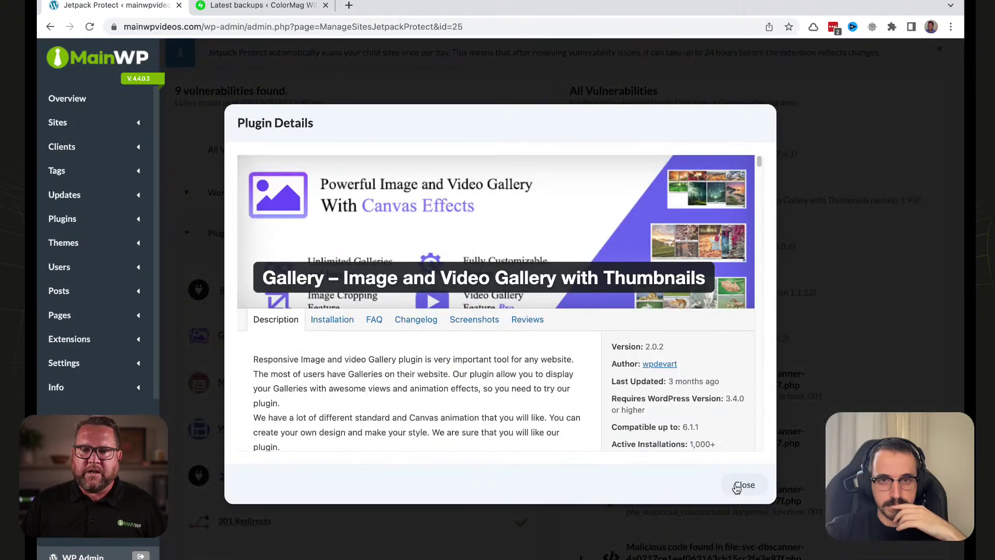
scroll(704, 400, down, 1)
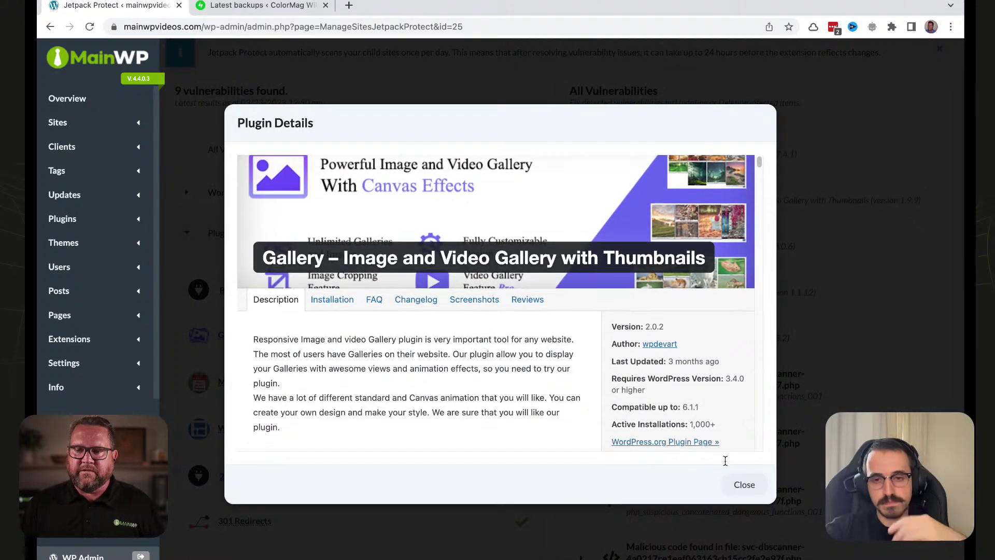
click(741, 485)
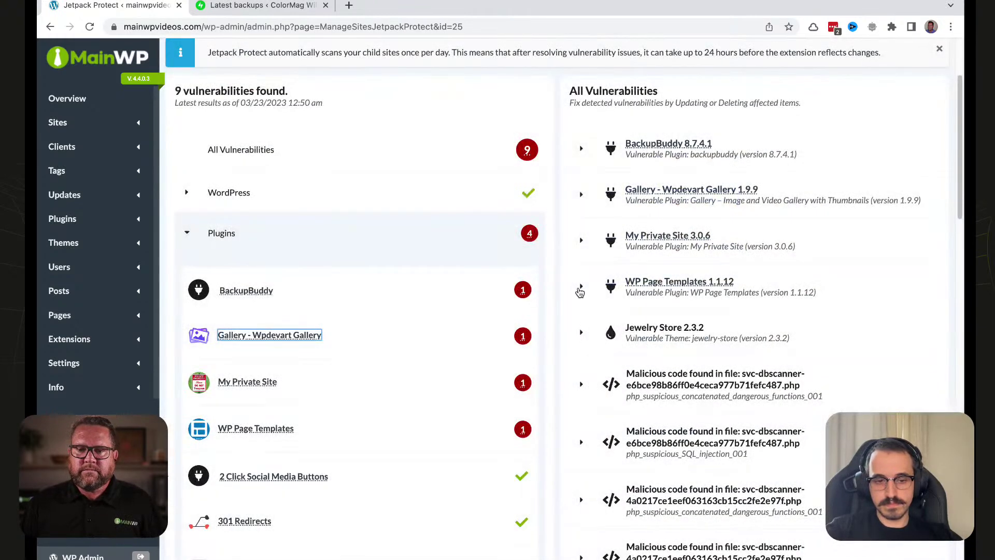
- Expand the WP Page Templates 1.1.12 vulnerability, open its technical details page and close that page
click(582, 288)
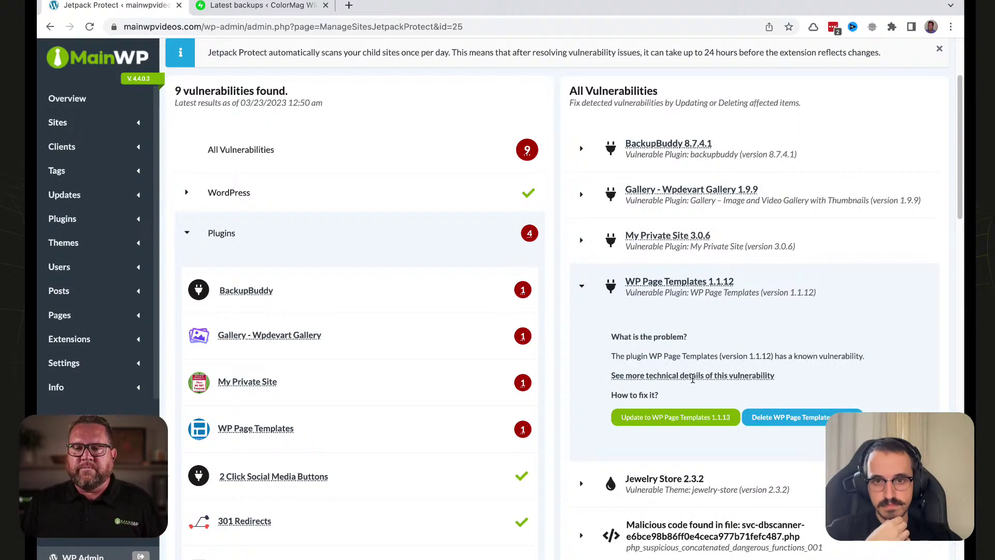
click(692, 376)
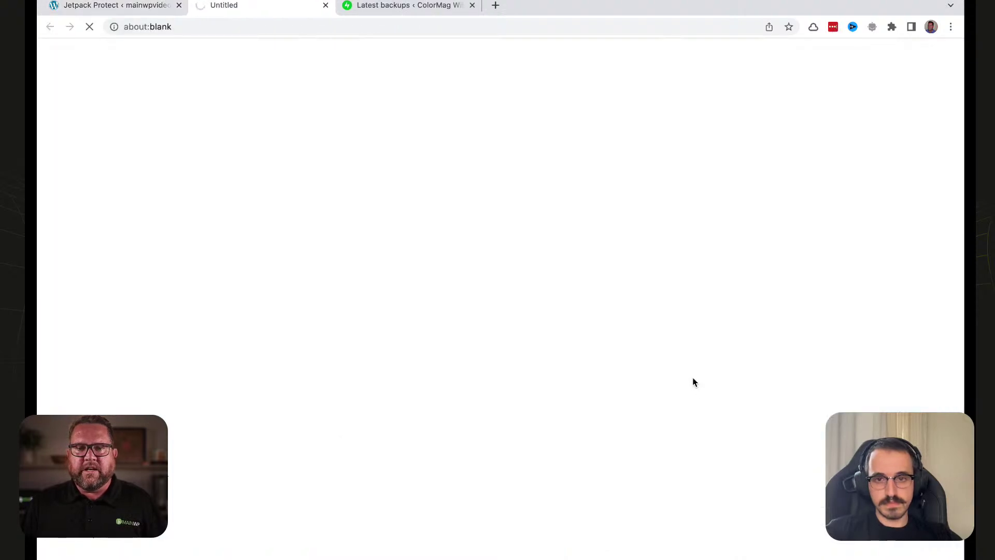
click(325, 6)
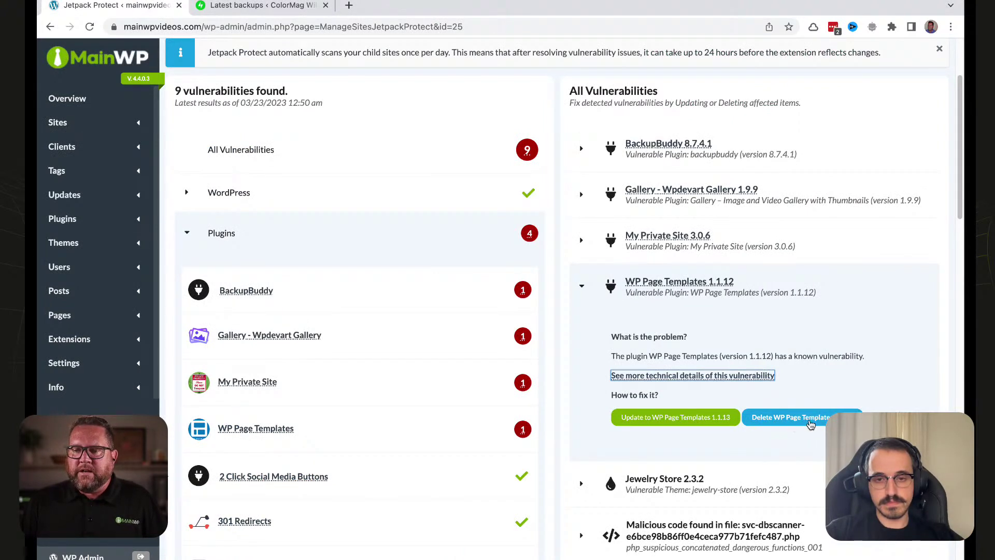
- Update WP Page Templates to 1.1.13 on WP Push, sync the site and check its refreshed vulnerabilities
click(695, 425)
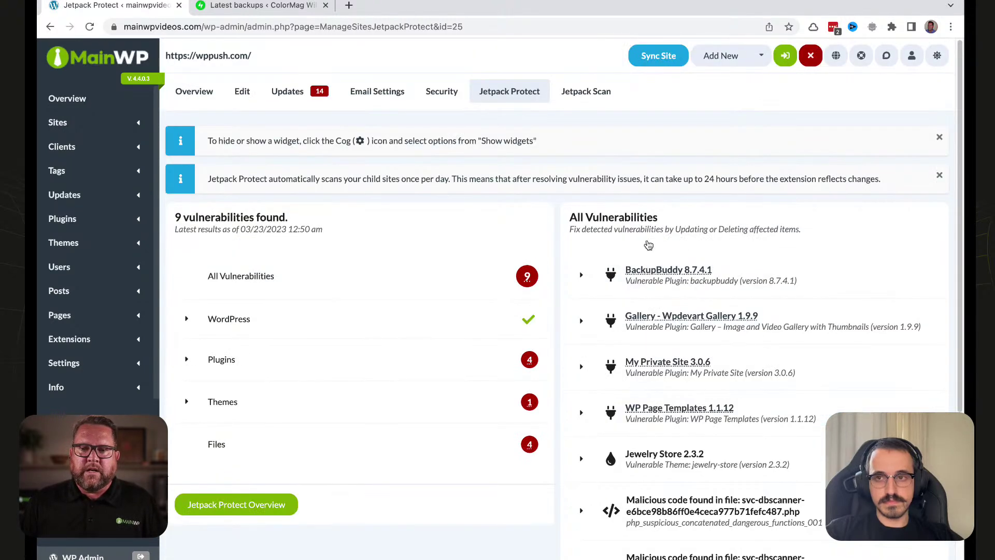
click(657, 58)
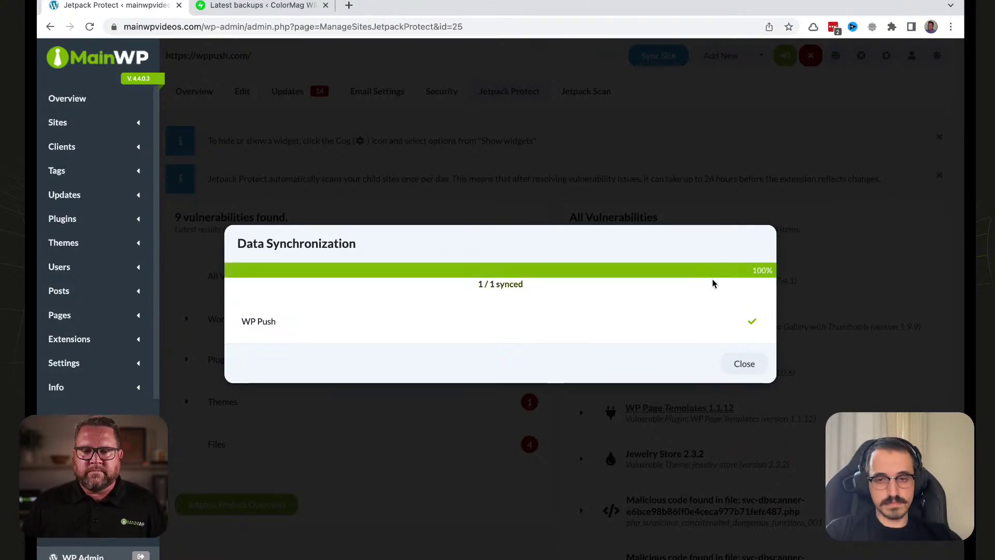
click(744, 364)
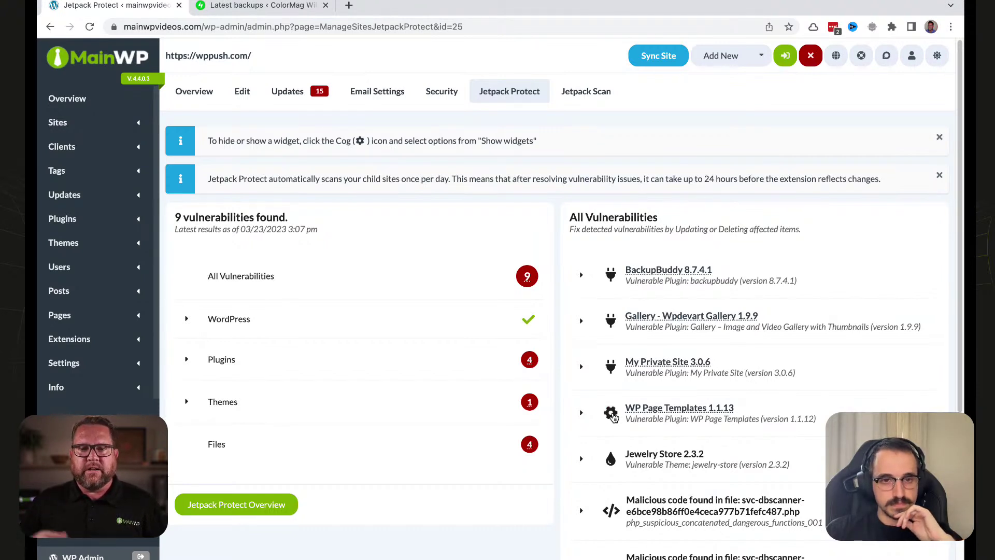
scroll(627, 357, down, 4)
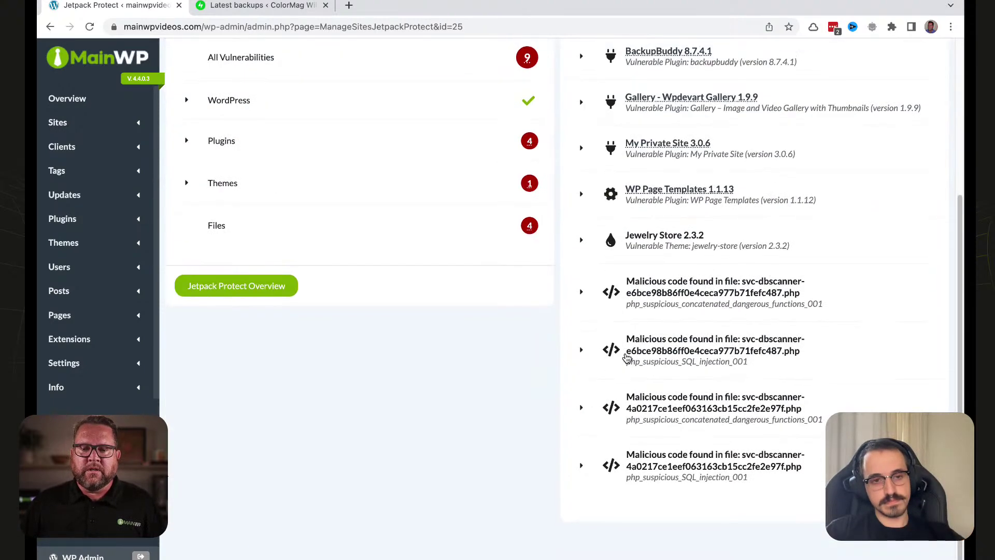
scroll(627, 358, up, 4)
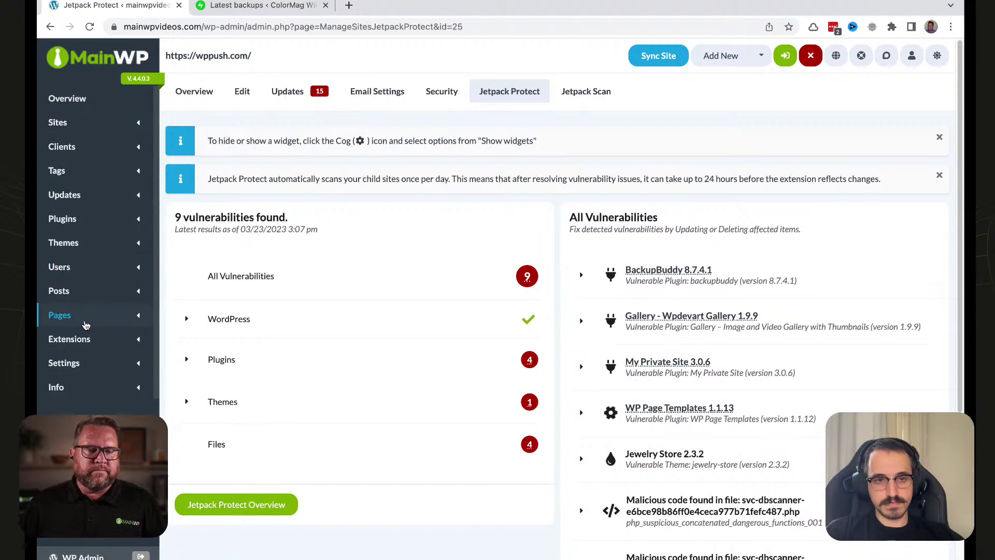
- Return to the Jetpack Protect extension and check the vulnerabilities and last scan dates across all sites
click(70, 338)
click(92, 388)
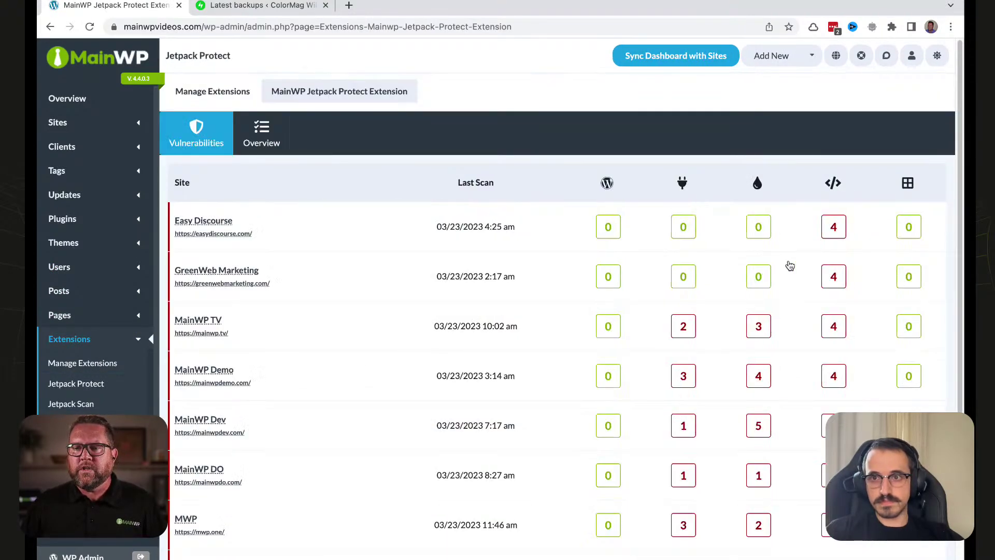
scroll(735, 289, down, 3)
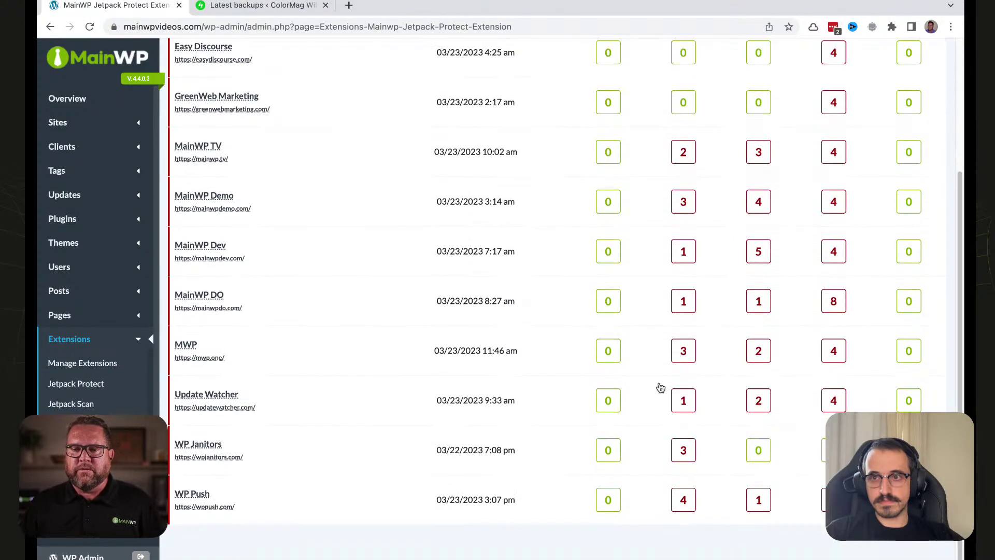
scroll(662, 386, up, 3)
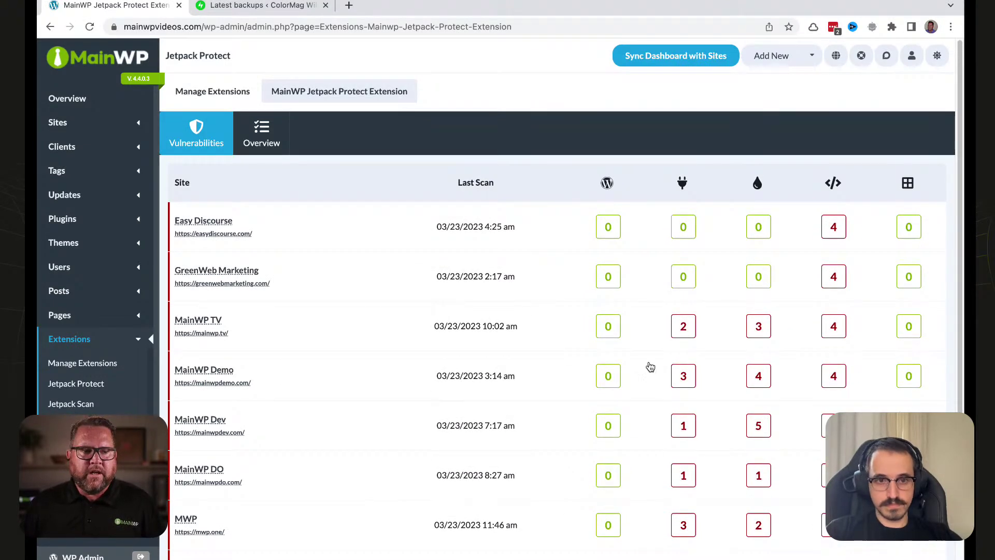